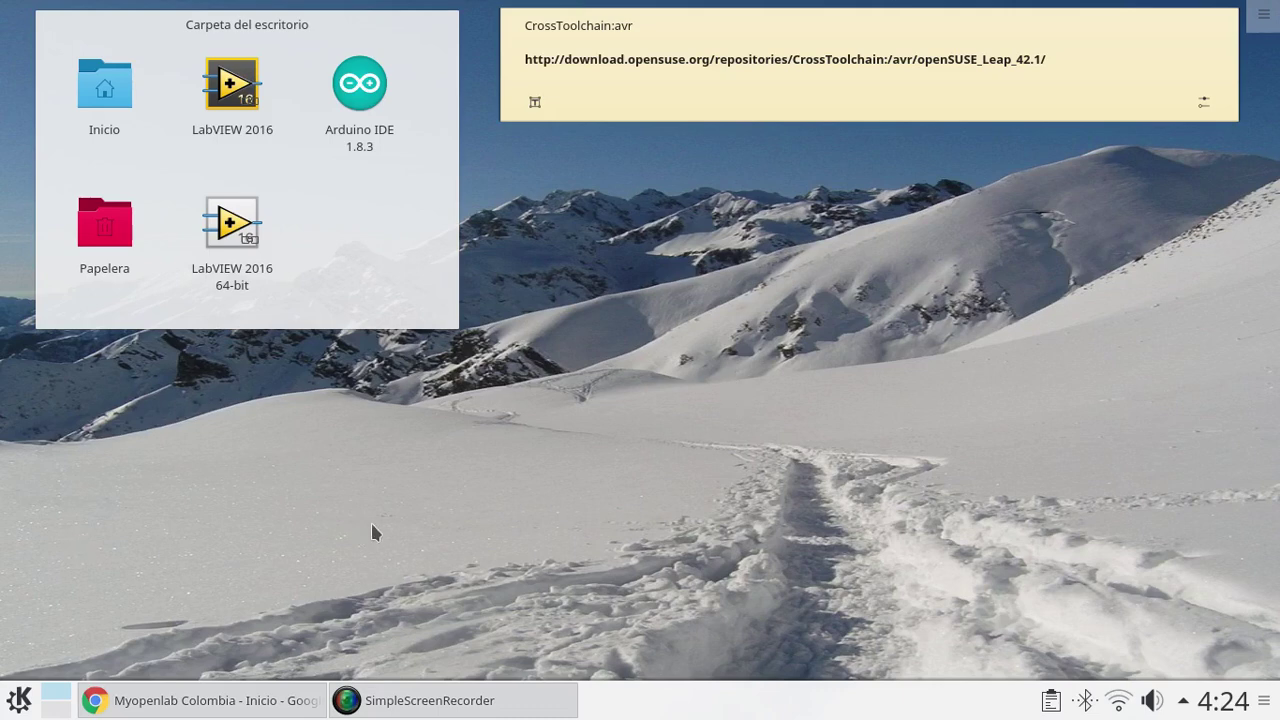
Copy the CrossToolchain:avr repository URL for openSUSE_Leap_42.1 from the desktop note.
{"action": "left_click_drag", "start_coordinate": [525, 63], "coordinate": [1084, 52]}
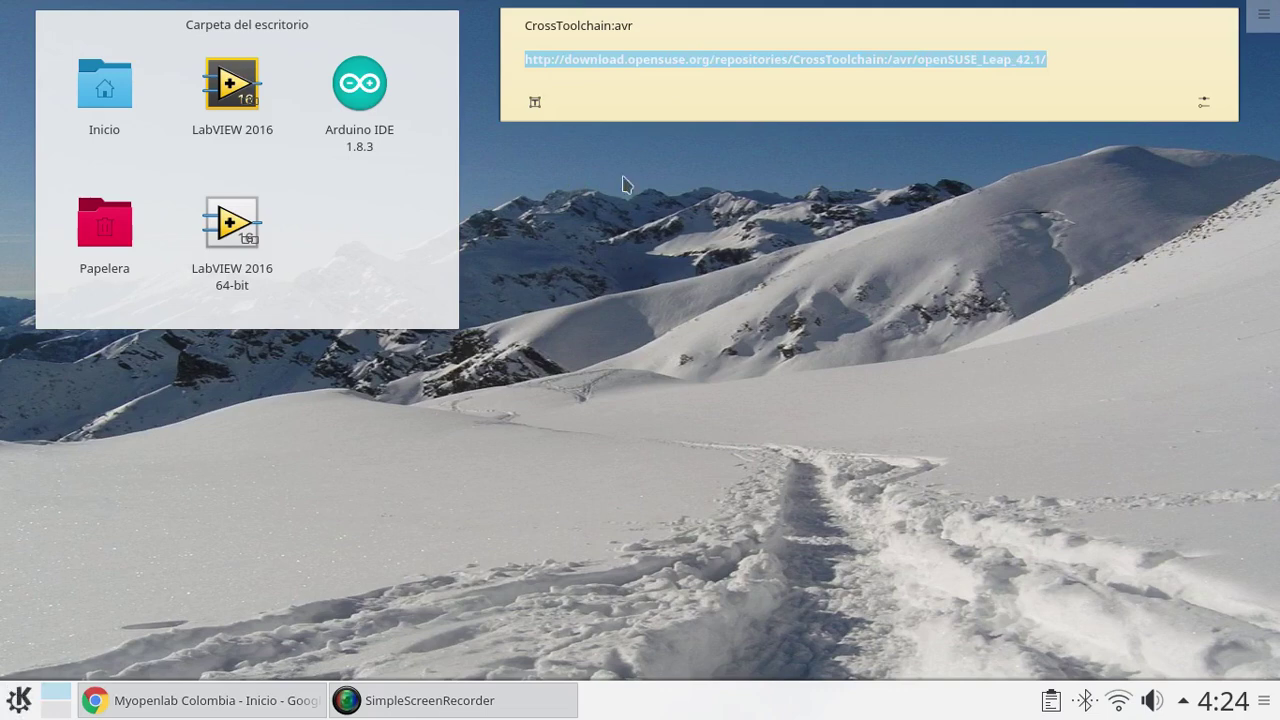
{"action": "left_click", "coordinate": [623, 59]}
{"action": "mouse_move", "coordinate": [524, 60]}
{"action": "left_mouse_down"}
{"action": "mouse_move", "coordinate": [573, 62]}
{"action": "mouse_move", "coordinate": [505, 62]}
{"action": "left_mouse_up"}
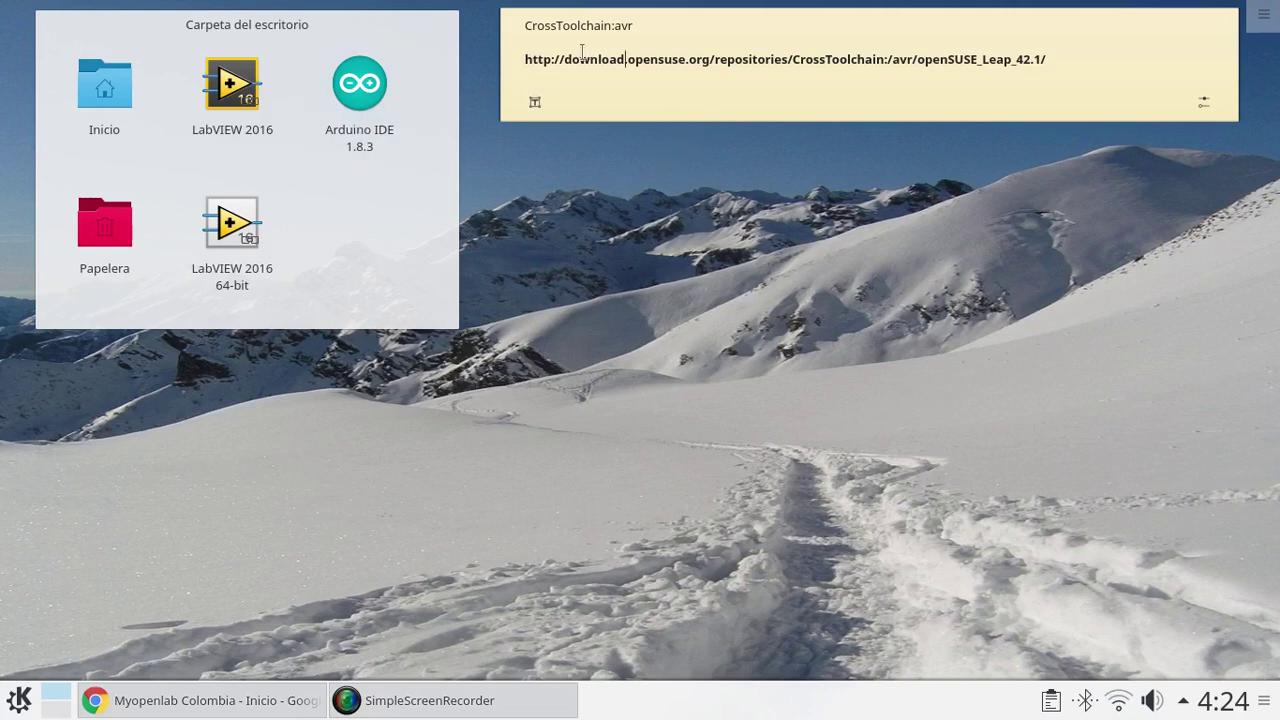
{"action": "left_click_drag", "start_coordinate": [524, 59], "coordinate": [796, 68]}
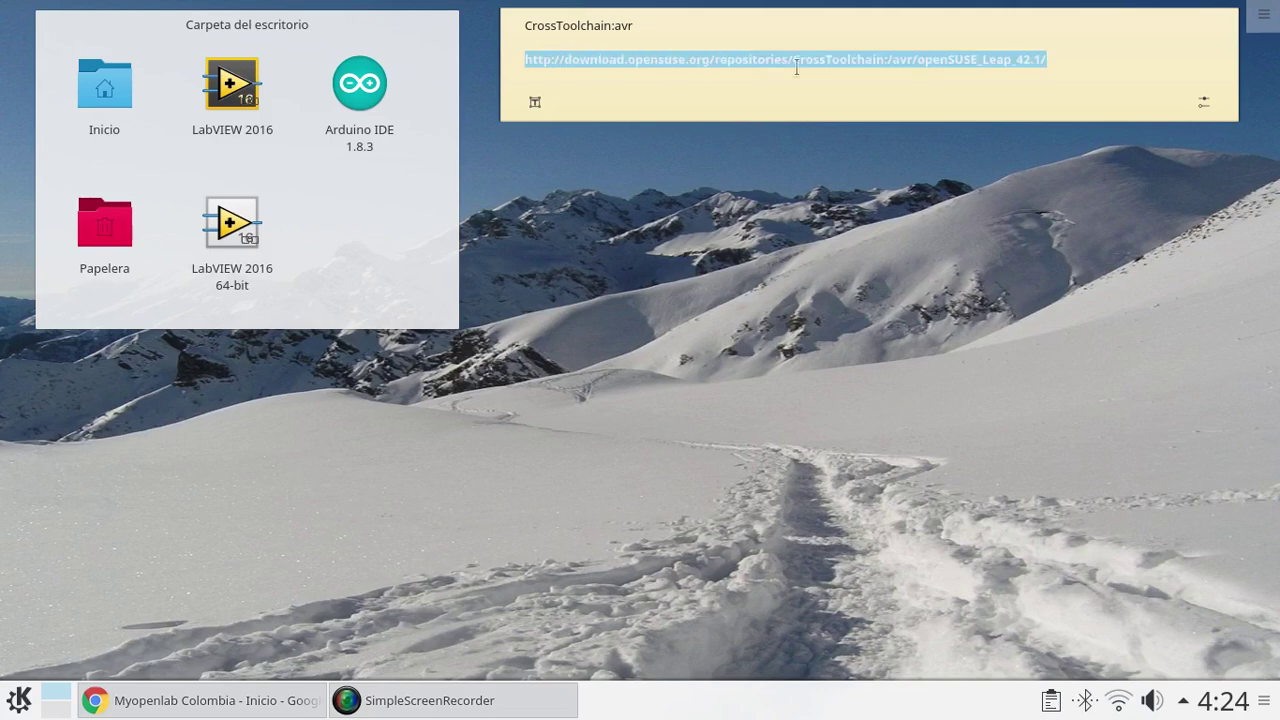
{"action": "left_click_drag", "start_coordinate": [1025, 70], "coordinate": [1045, 60]}
{"action": "key", "text": "ctrl+c"}
{"action": "right_click", "coordinate": [971, 60]}
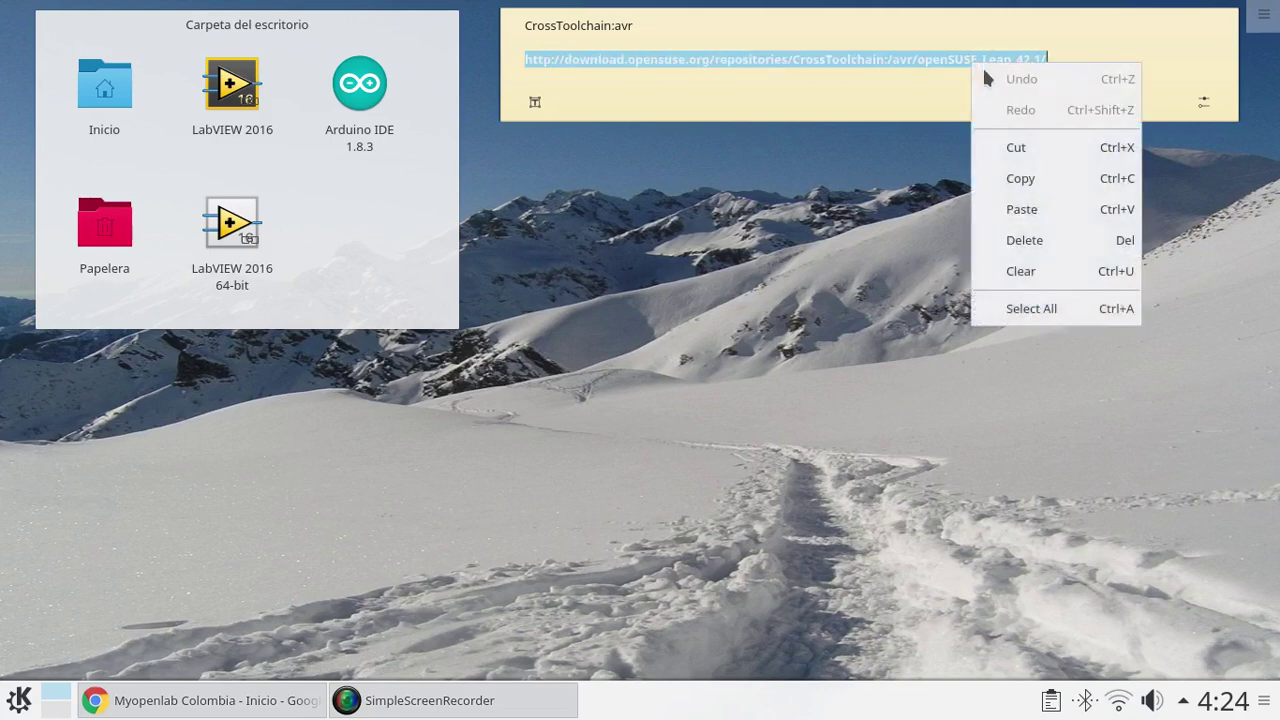
{"action": "left_click", "coordinate": [1034, 180]}
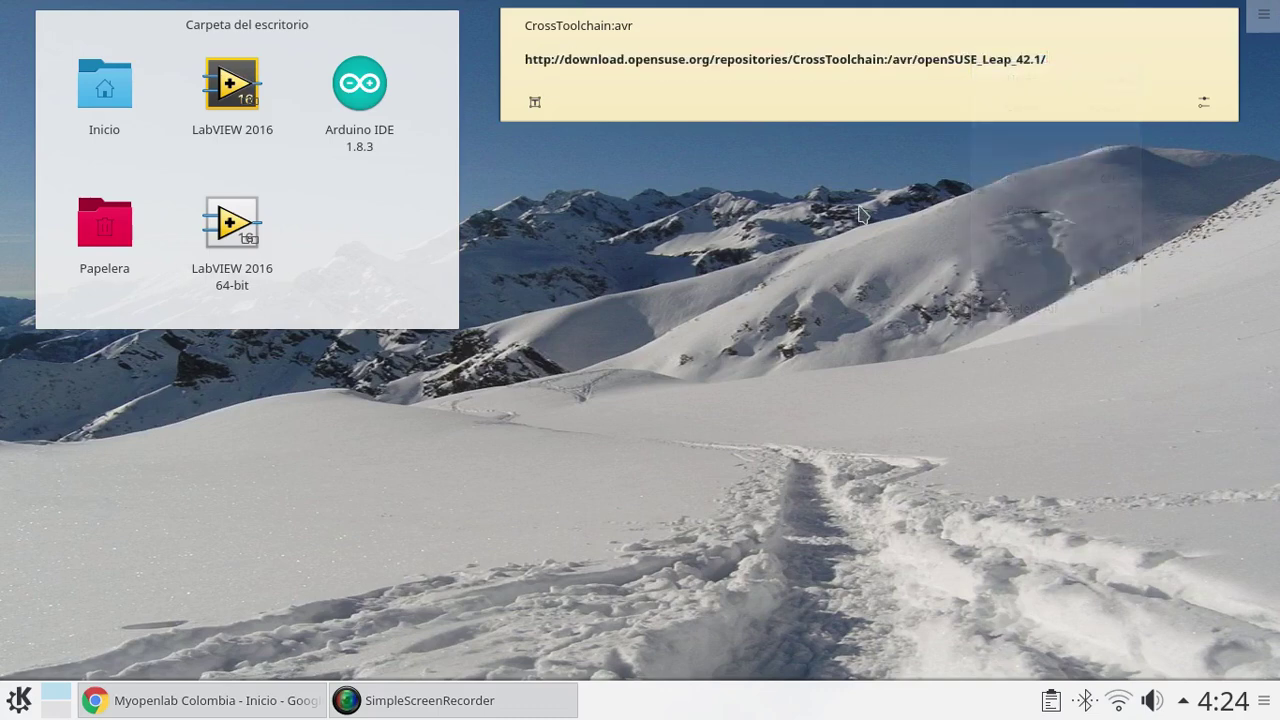
{"action": "left_click", "coordinate": [200, 700]}
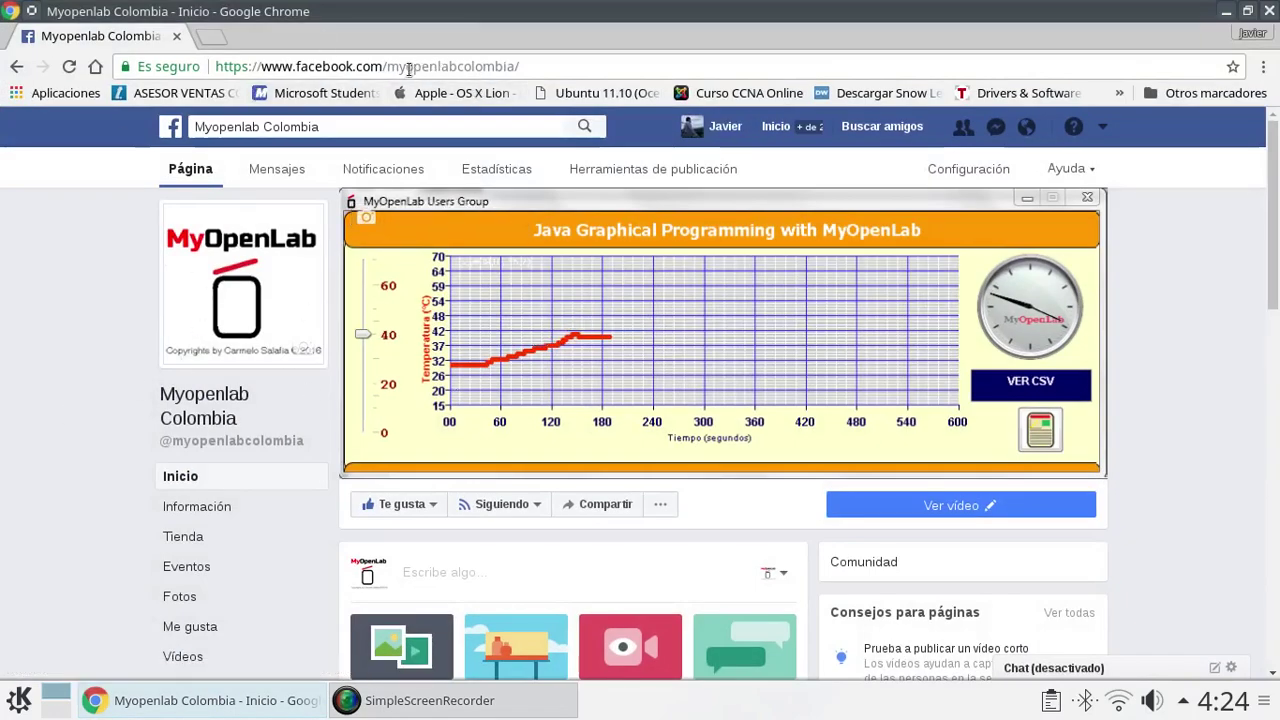
{"action": "left_click", "coordinate": [1226, 11]}
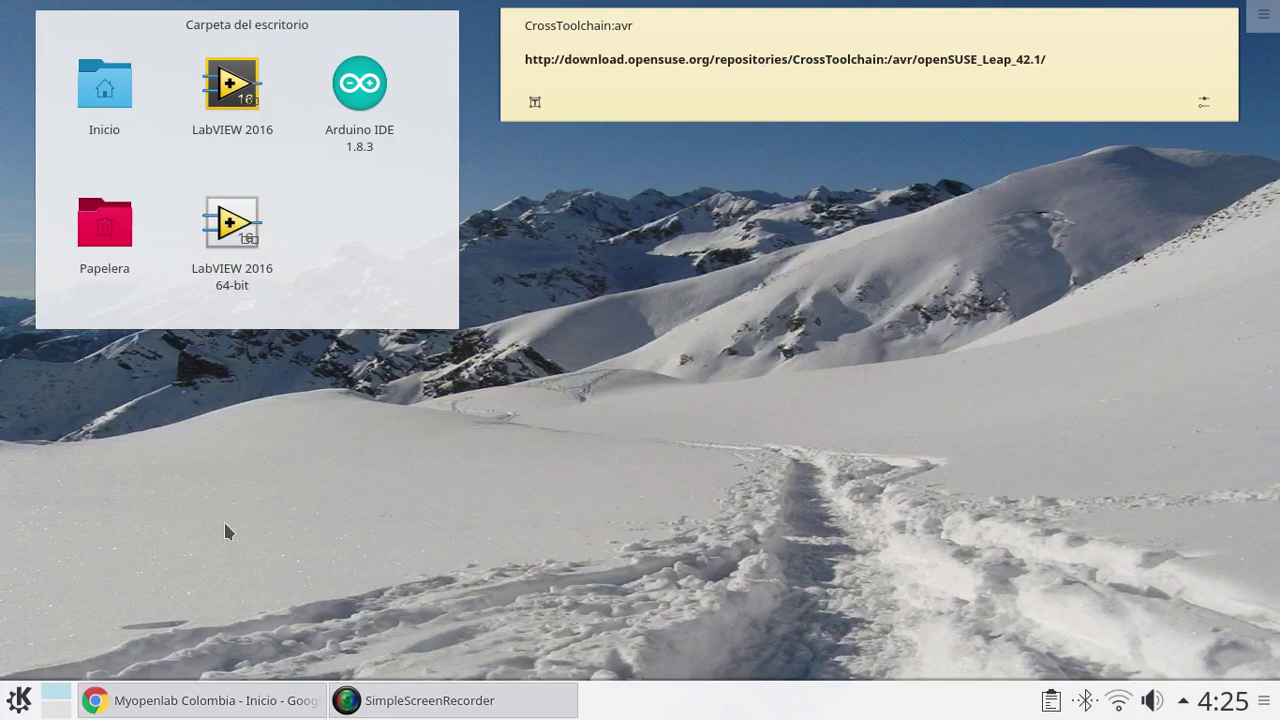
Launch YaST with root privileges by entering the root password.
{"action": "left_click", "coordinate": [18, 700]}
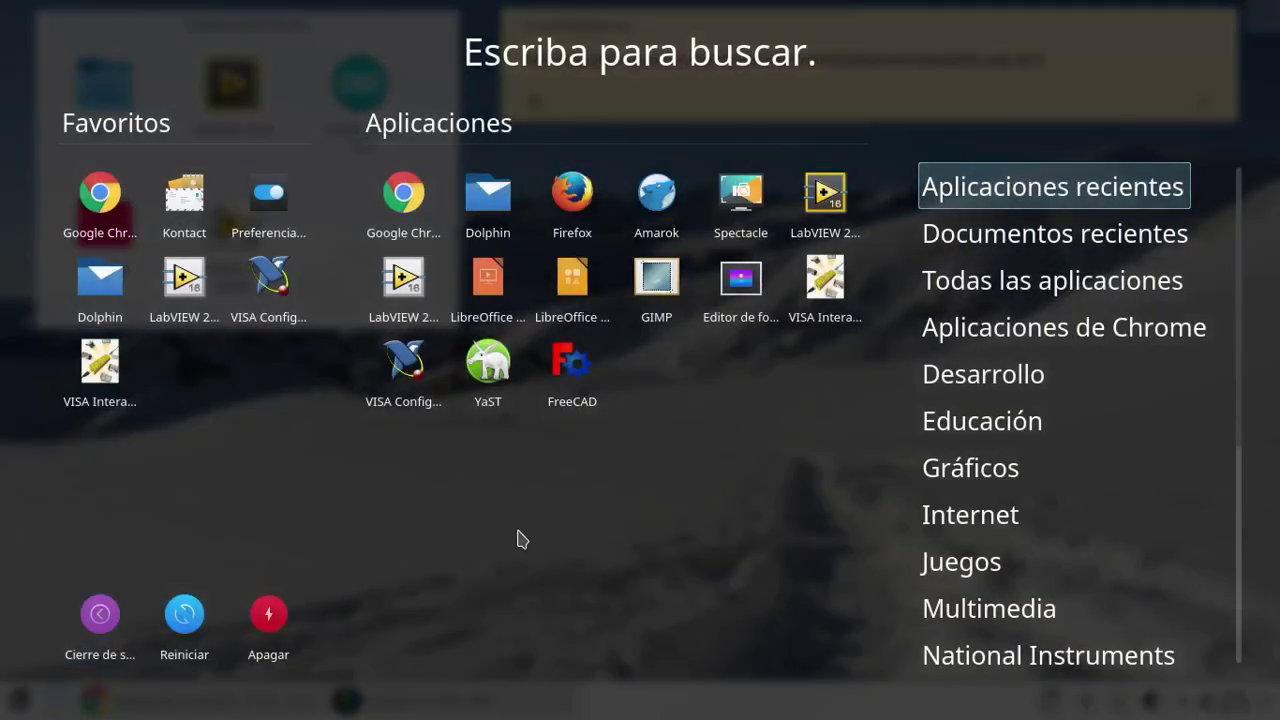
{"action": "left_click", "coordinate": [494, 385]}
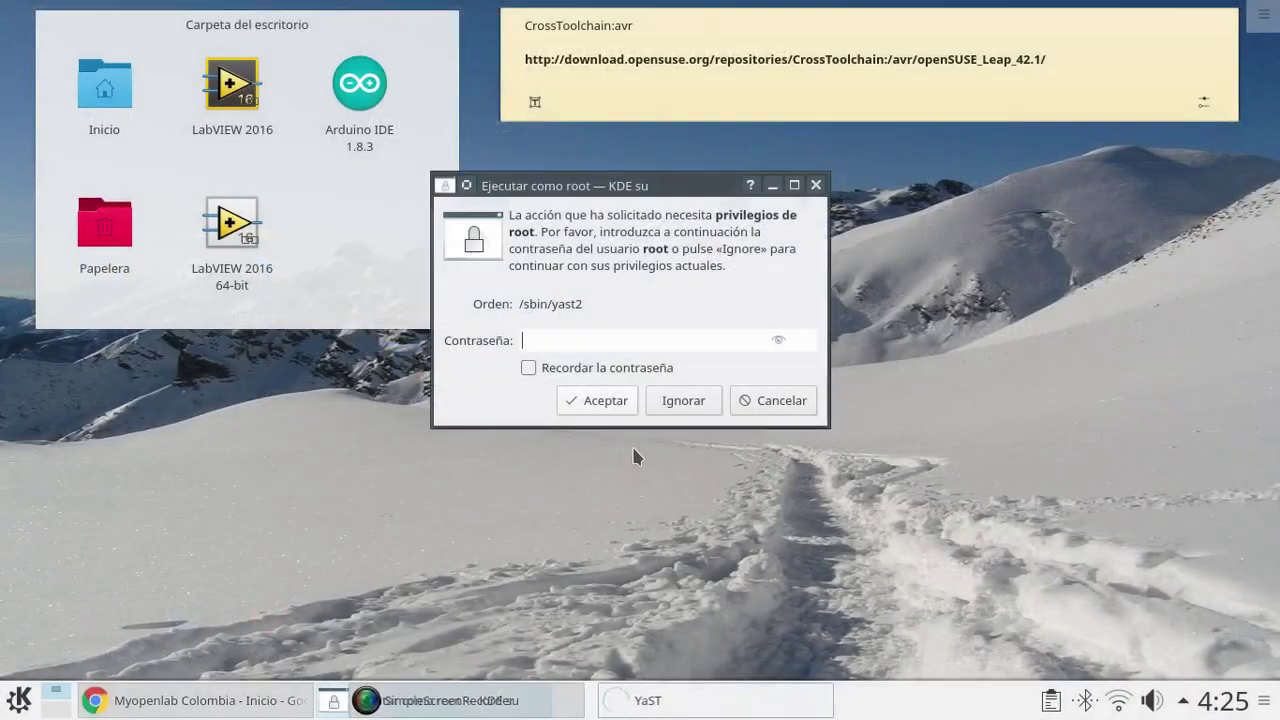
{"action": "type", "text": "***"}
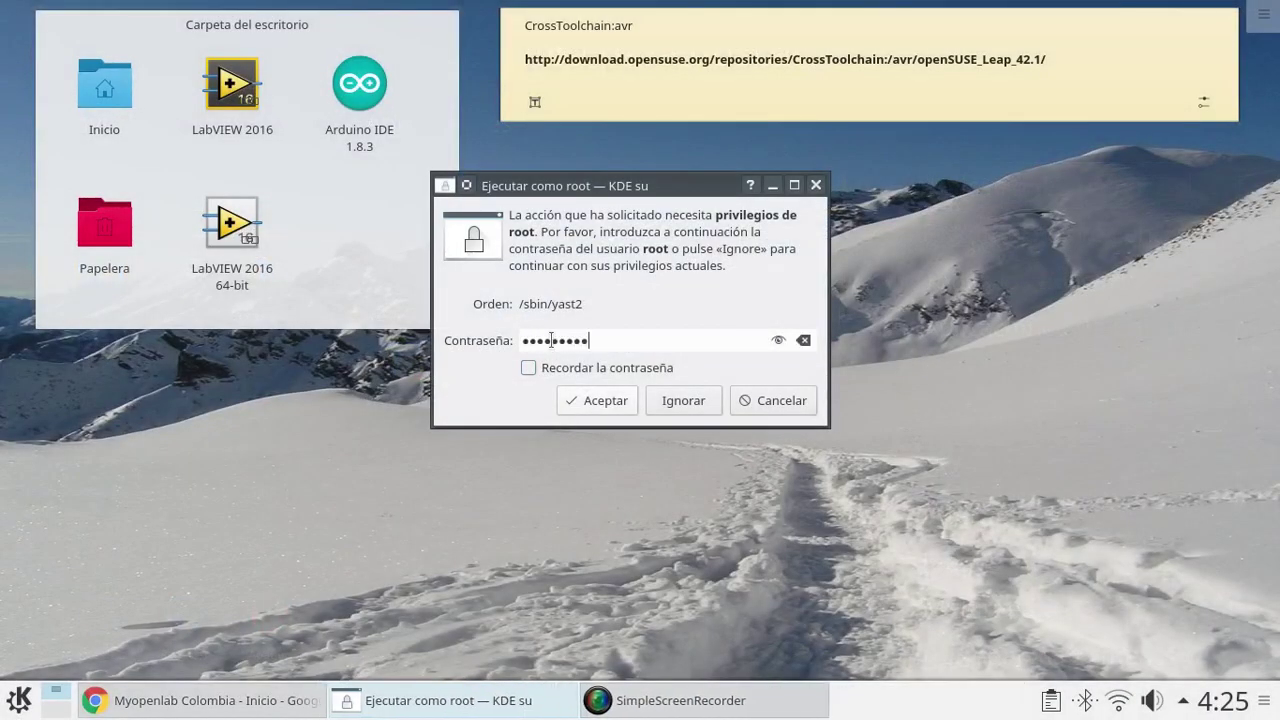
{"action": "left_click", "coordinate": [603, 403]}
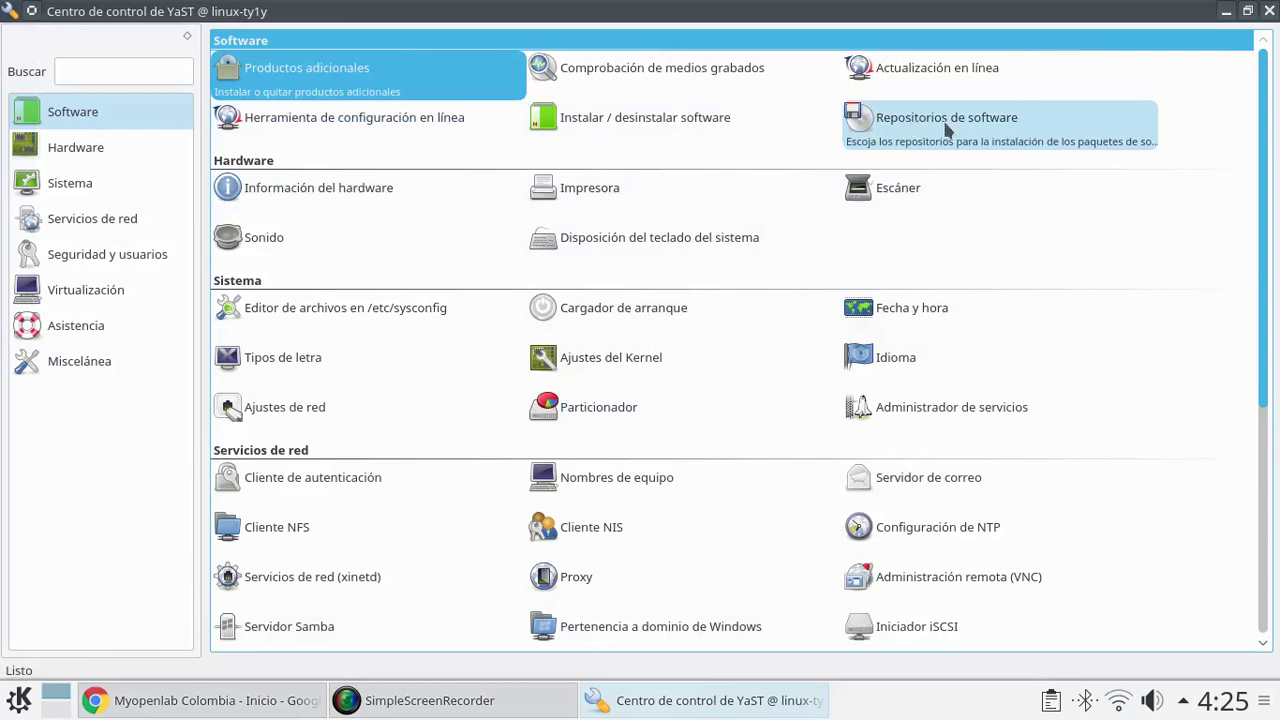
Open YaST's software repositories module and begin adding a repository with the Especificar URL option.
{"action": "left_click", "coordinate": [978, 126]}
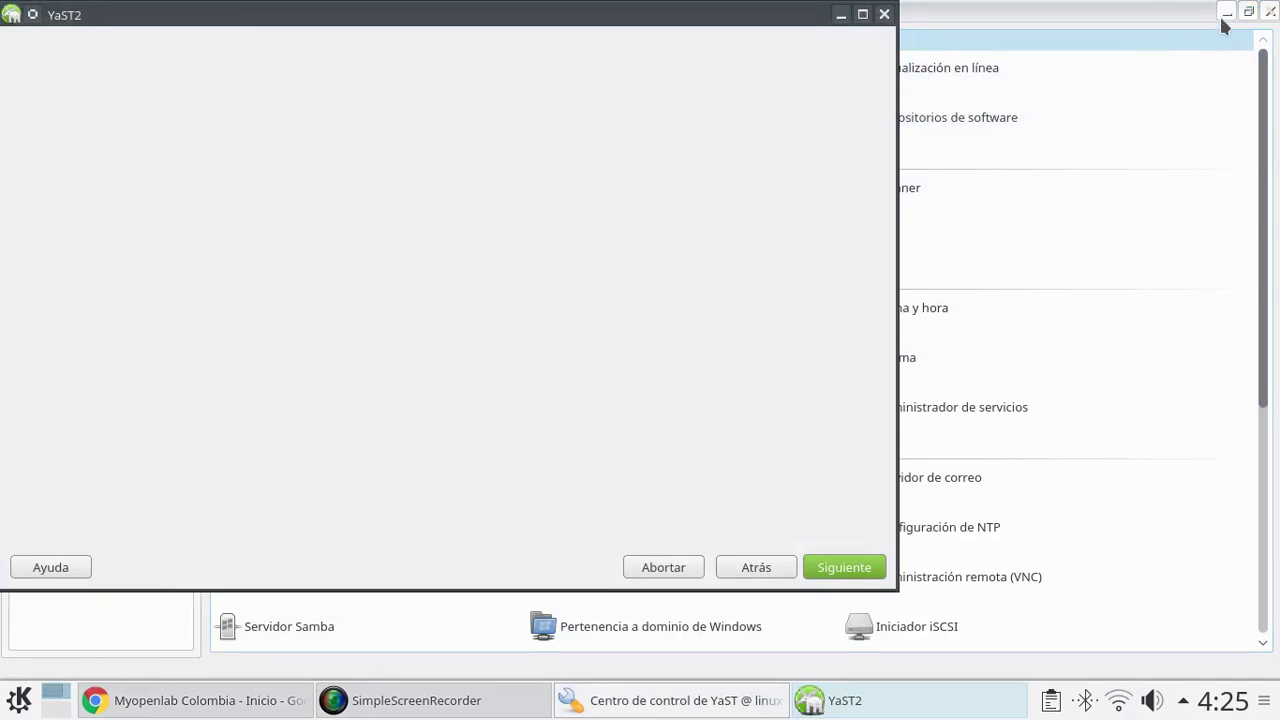
{"action": "left_click", "coordinate": [1226, 12]}
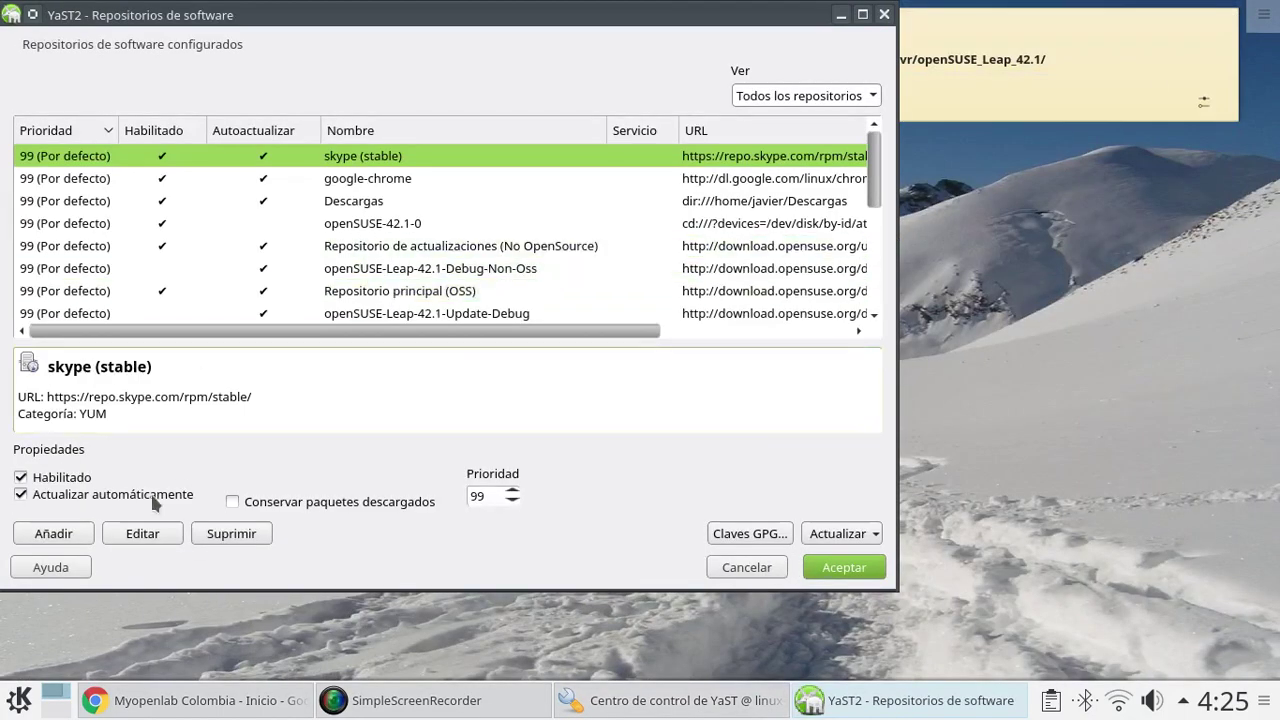
{"action": "left_click", "coordinate": [55, 530]}
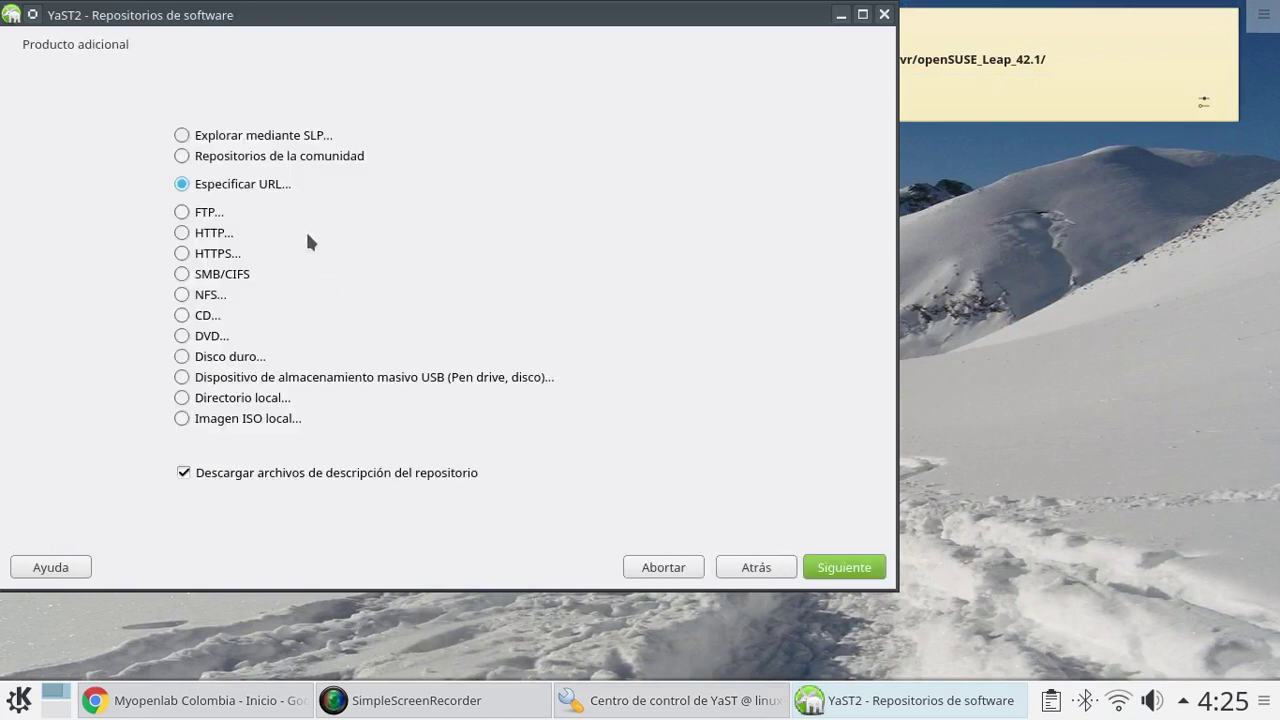
{"action": "left_click", "coordinate": [210, 194]}
{"action": "left_click", "coordinate": [836, 566]}
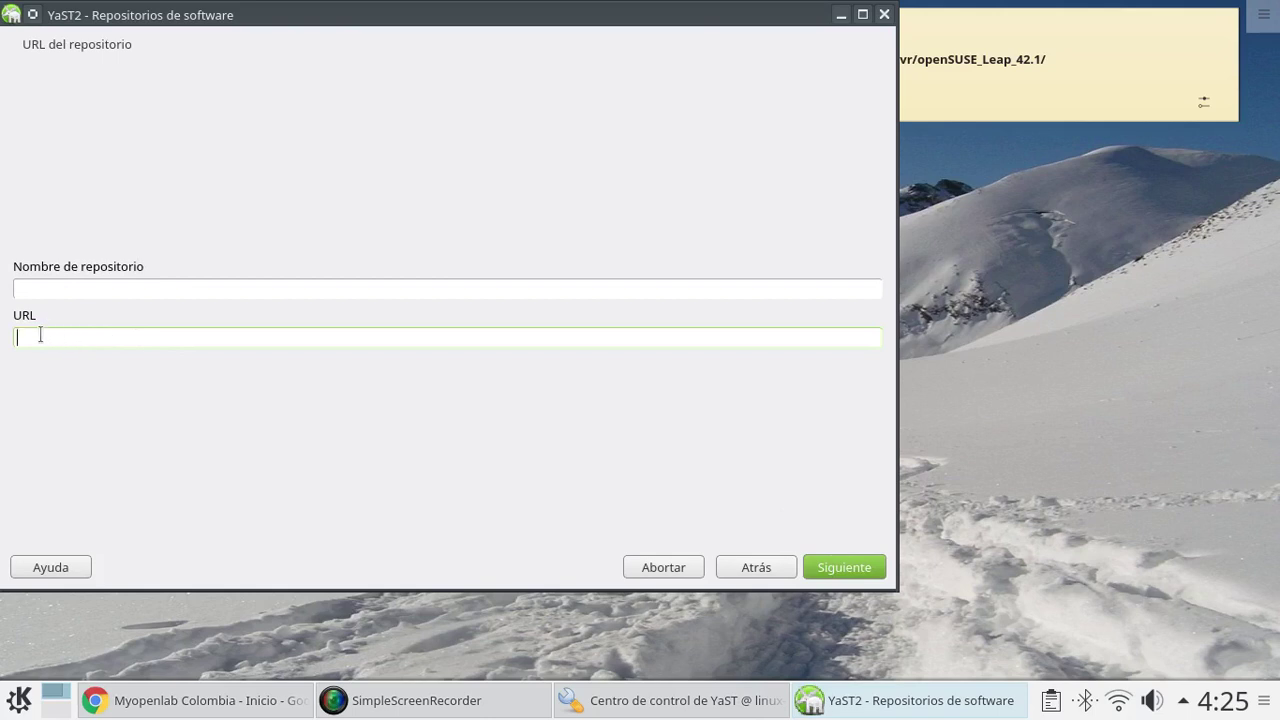
{"action": "right_click", "coordinate": [40, 337]}
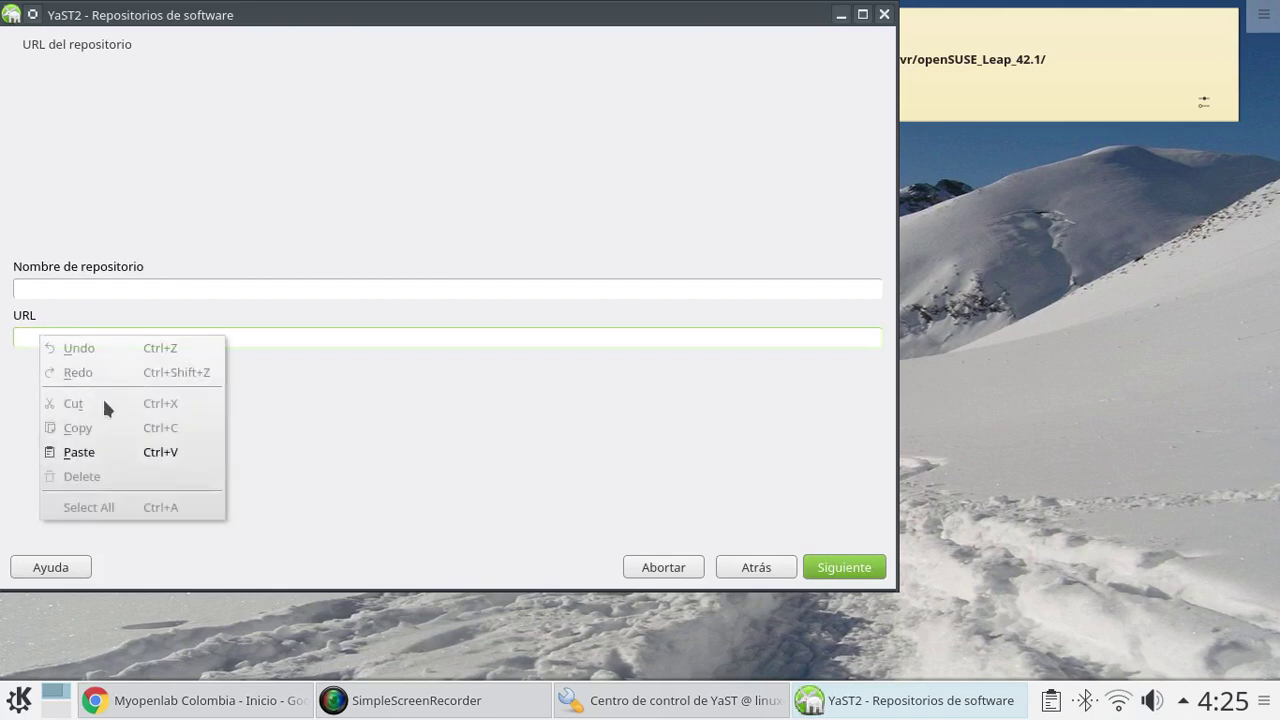
{"action": "left_click", "coordinate": [78, 452]}
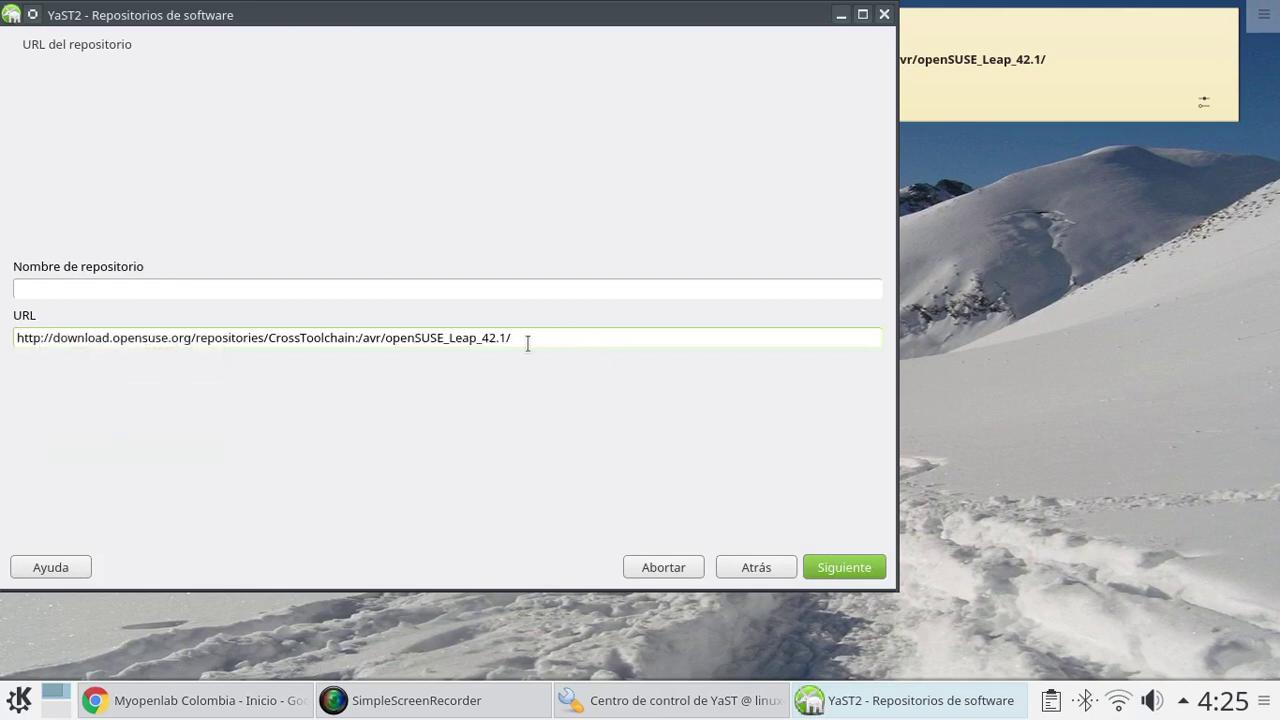
{"action": "left_click_drag", "start_coordinate": [523, 341], "coordinate": [8, 337]}
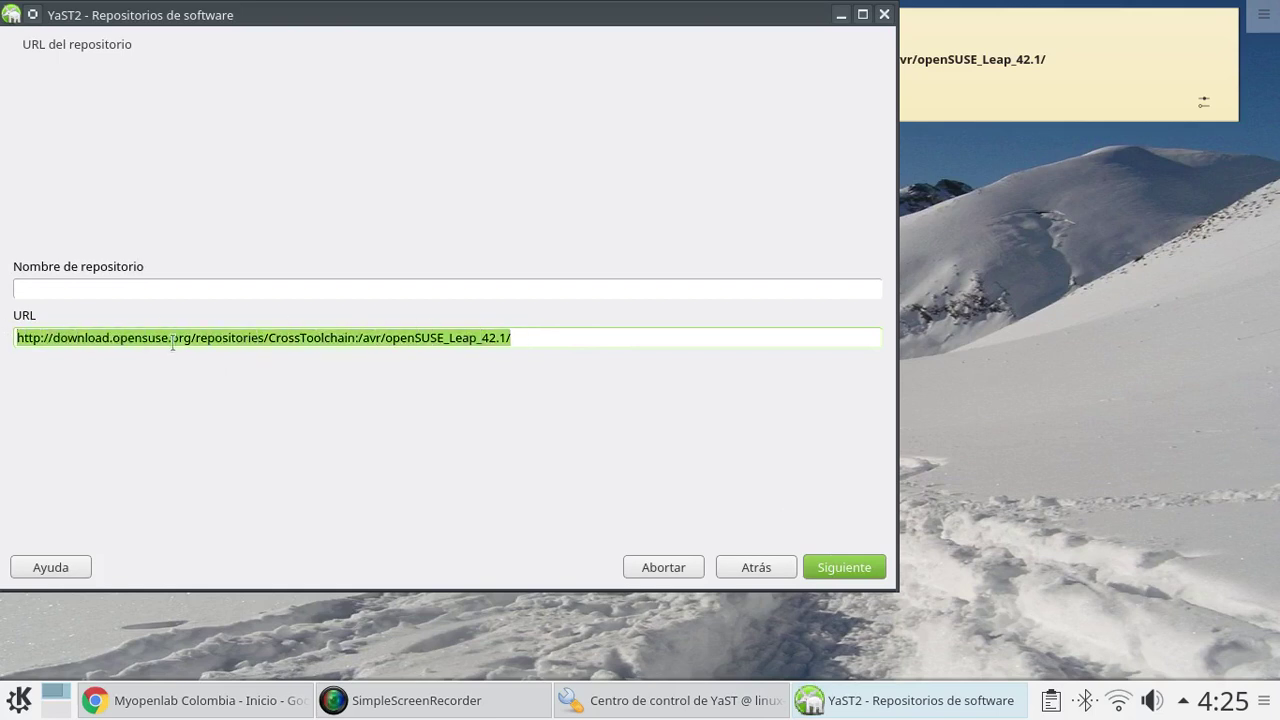
Name the repository CrossToolchain:avr, copying the name from the desktop note.
{"action": "left_click", "coordinate": [583, 289]}
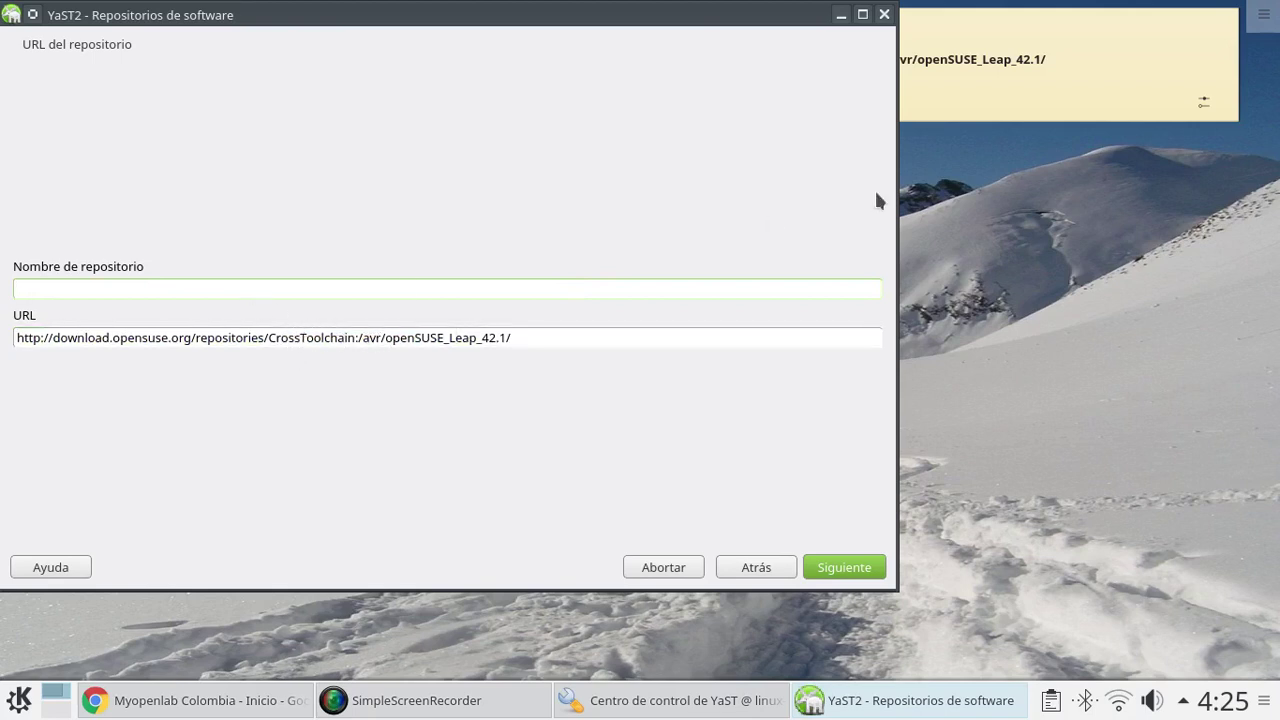
{"action": "left_click", "coordinate": [970, 108]}
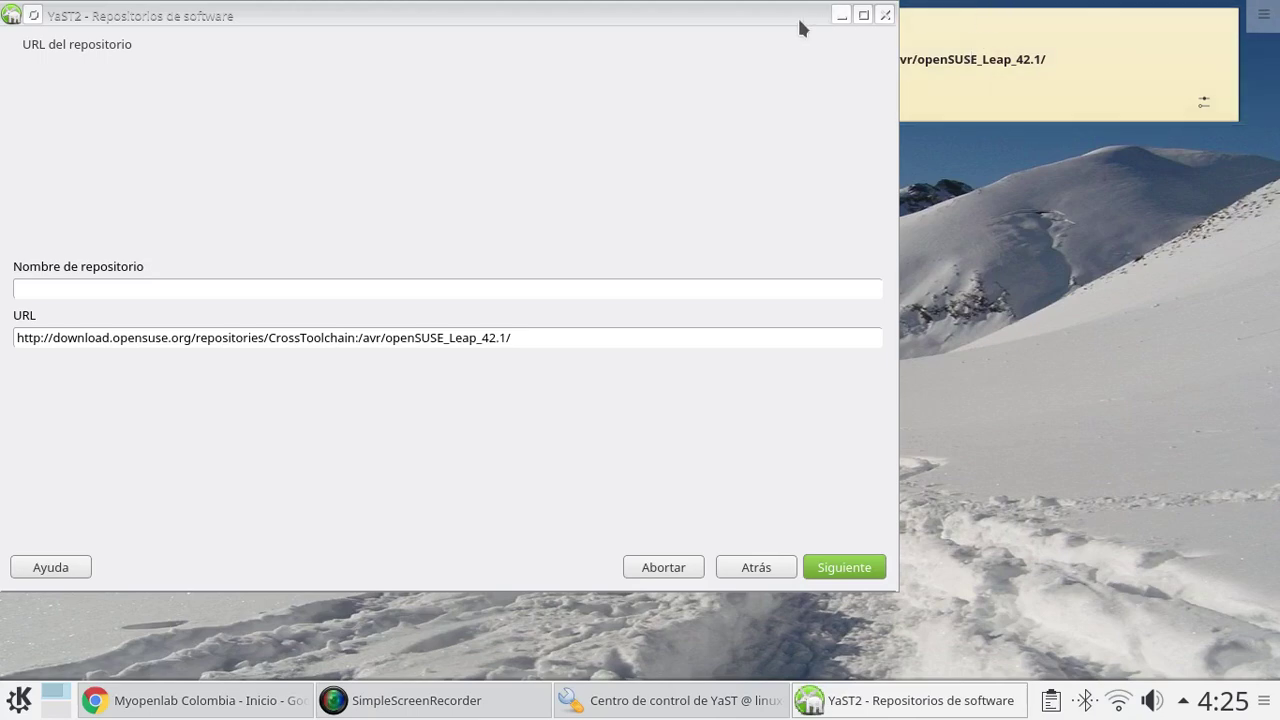
{"action": "left_click_drag", "start_coordinate": [799, 20], "coordinate": [806, 94]}
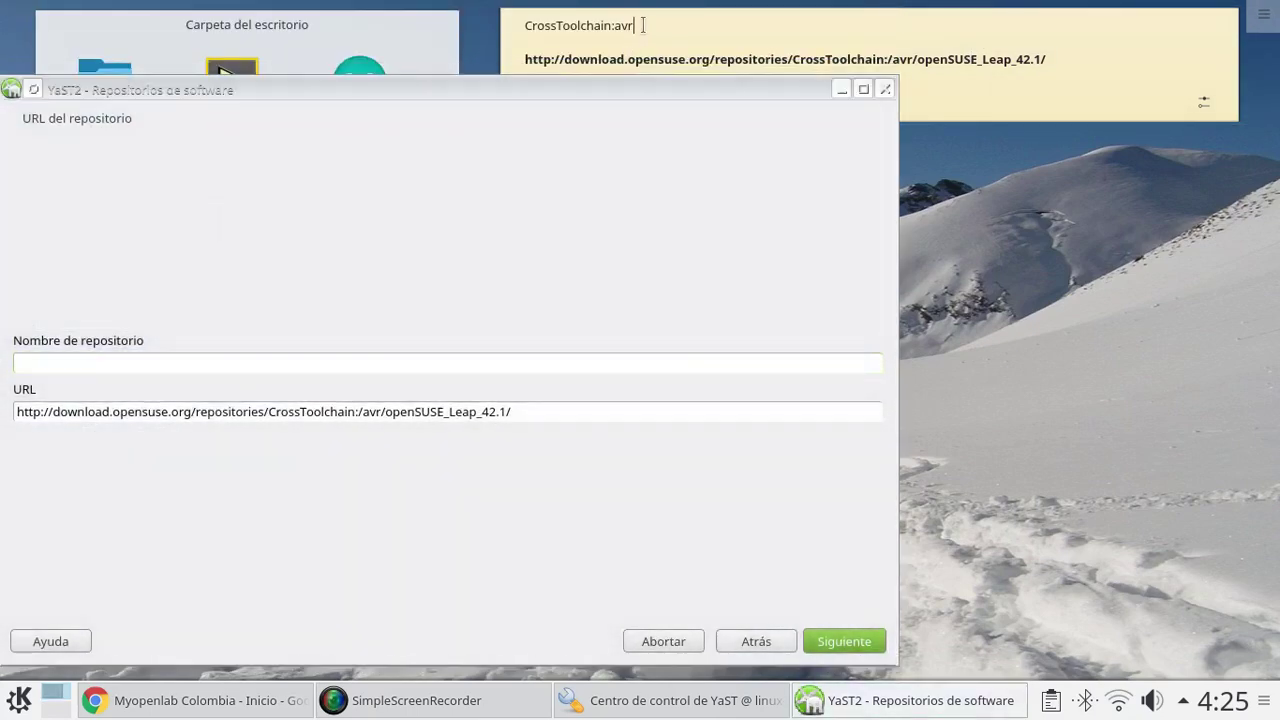
{"action": "left_click_drag", "start_coordinate": [643, 25], "coordinate": [525, 25]}
{"action": "right_click", "coordinate": [546, 27]}
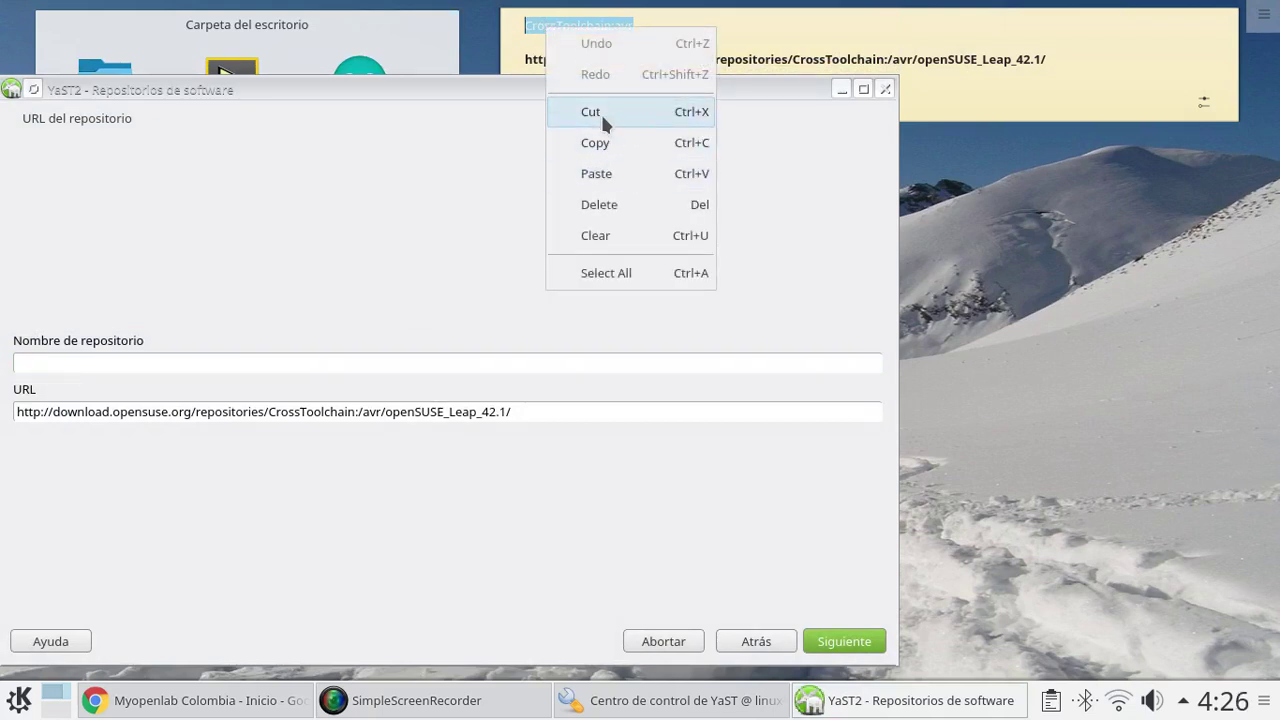
{"action": "left_click", "coordinate": [600, 140]}
{"action": "left_click", "coordinate": [295, 361]}
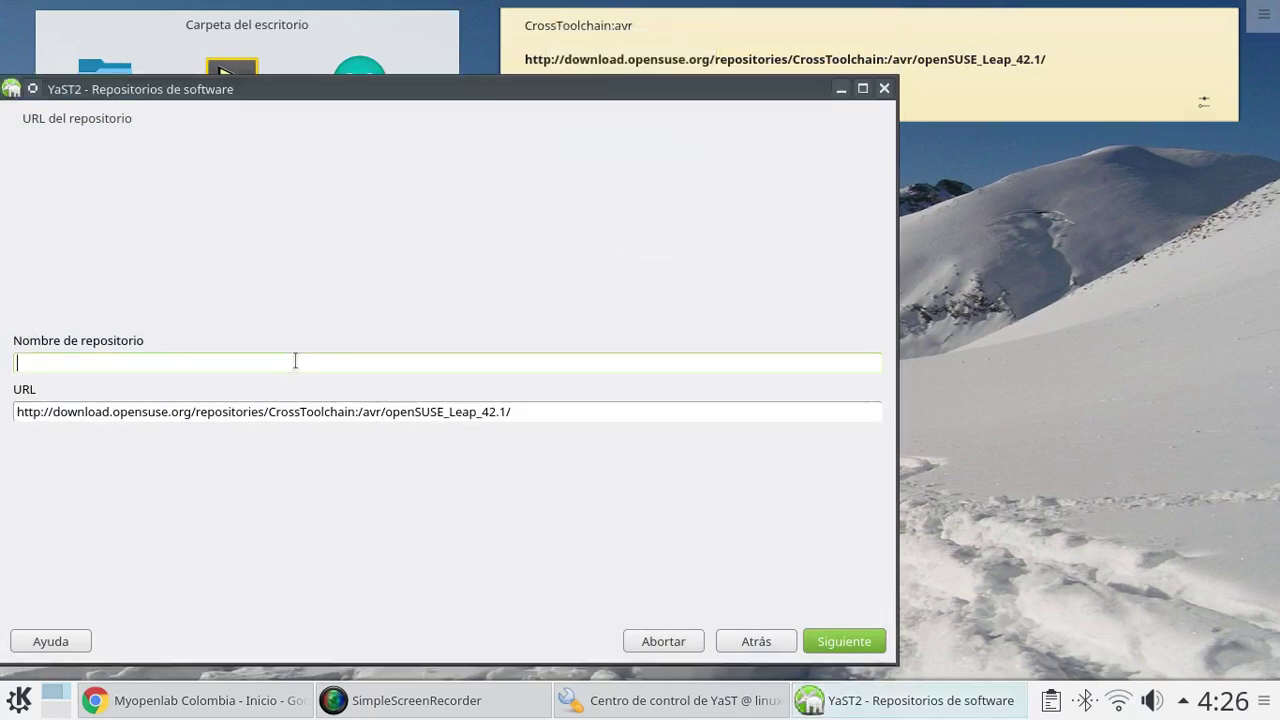
{"action": "left_click_drag", "start_coordinate": [250, 94], "coordinate": [252, 20]}
{"action": "key", "text": "ctrl+v"}
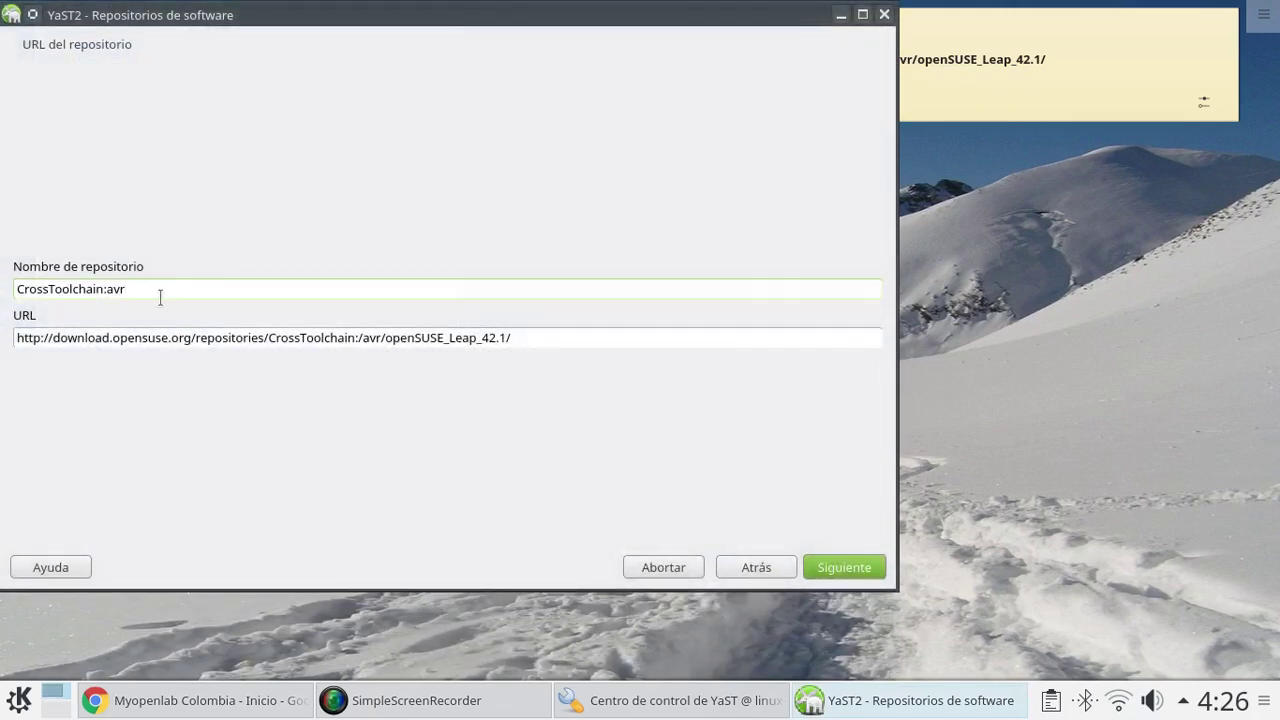
Add the CrossToolchain:avr repository, save the repository configuration and trust its GnuPG key.
{"action": "left_click", "coordinate": [845, 567]}
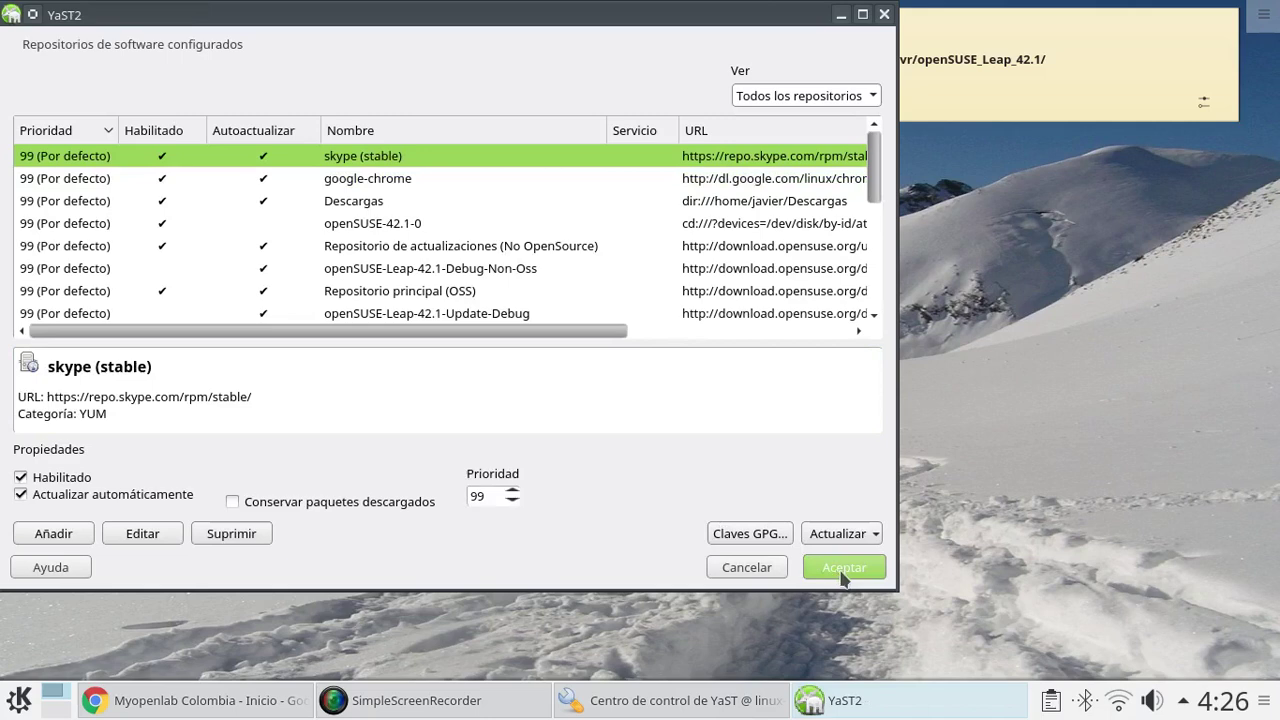
{"action": "left_click", "coordinate": [843, 568]}
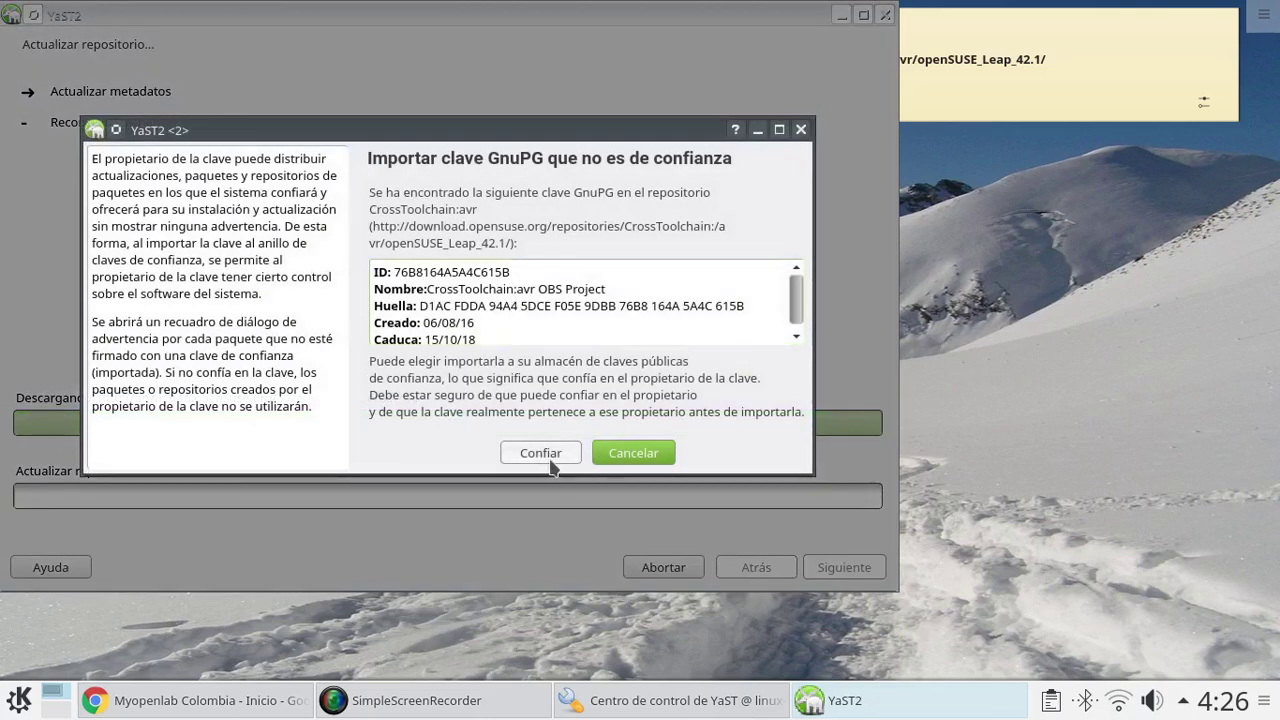
{"action": "left_click", "coordinate": [544, 459]}
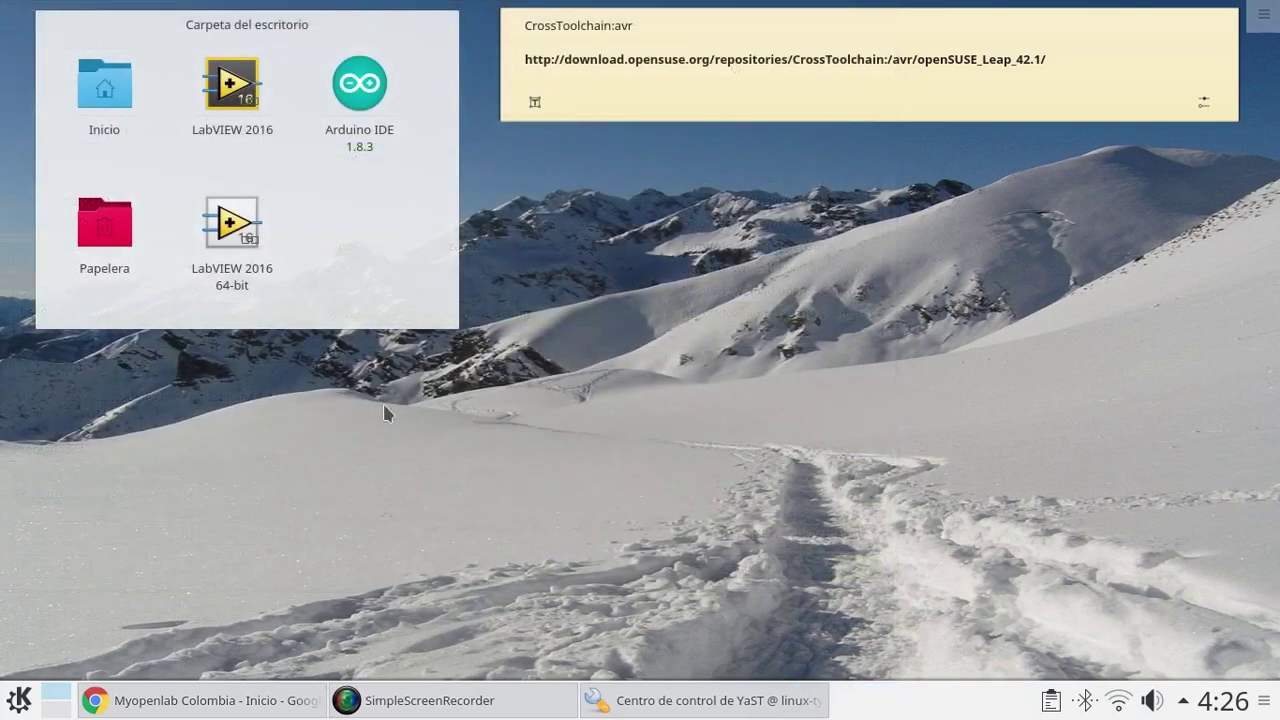
Open the Instalar / desinstalar software module from the YaST control center and minimize the control center.
{"action": "left_click", "coordinate": [667, 703]}
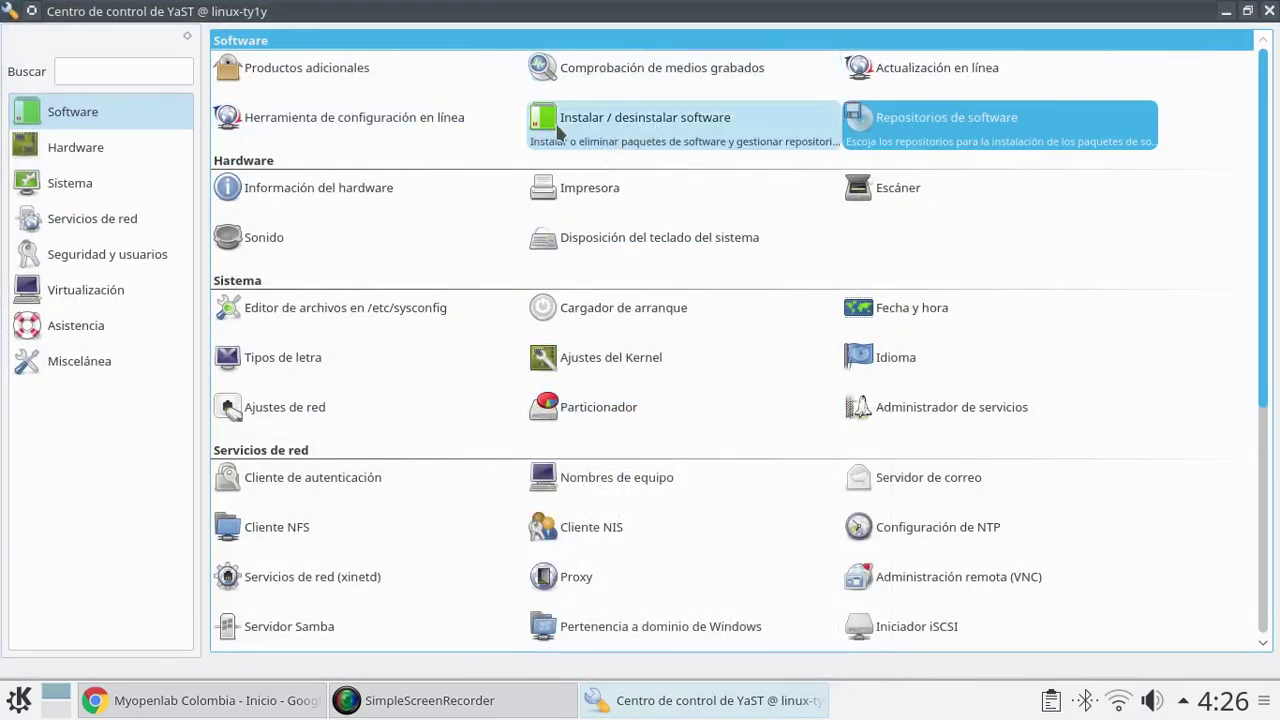
{"action": "left_click", "coordinate": [609, 124]}
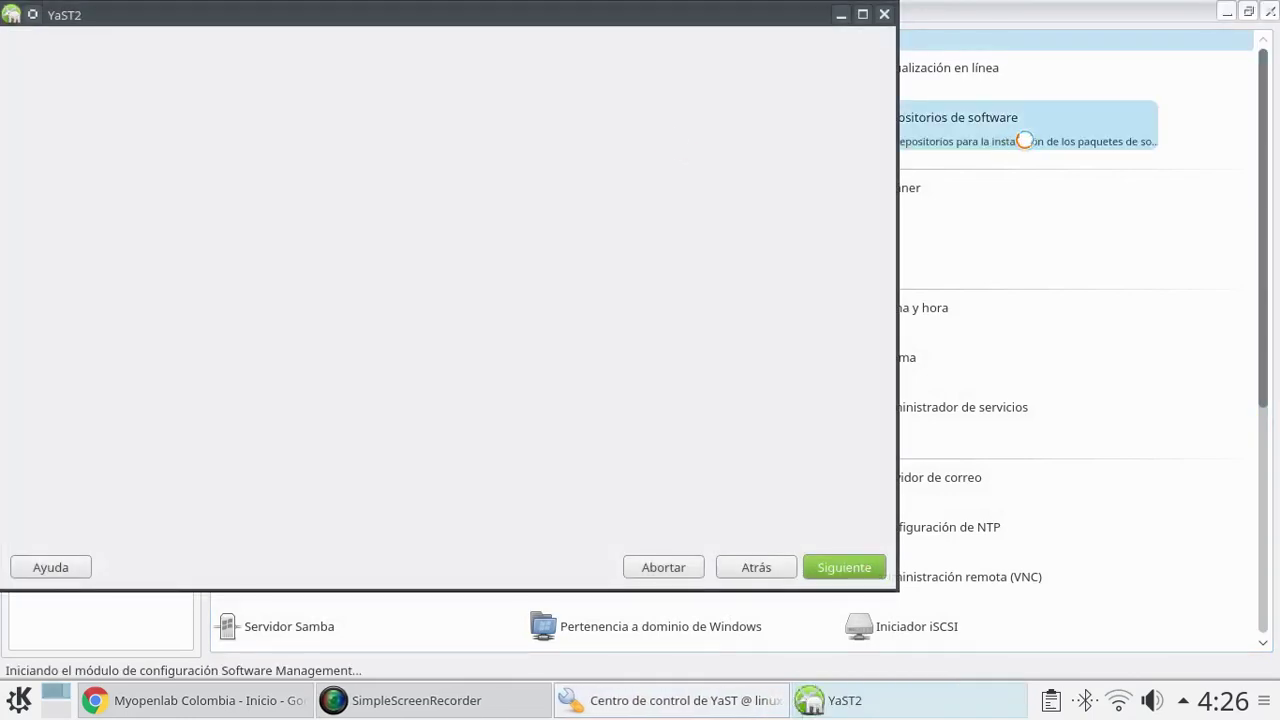
{"action": "left_click", "coordinate": [1229, 18]}
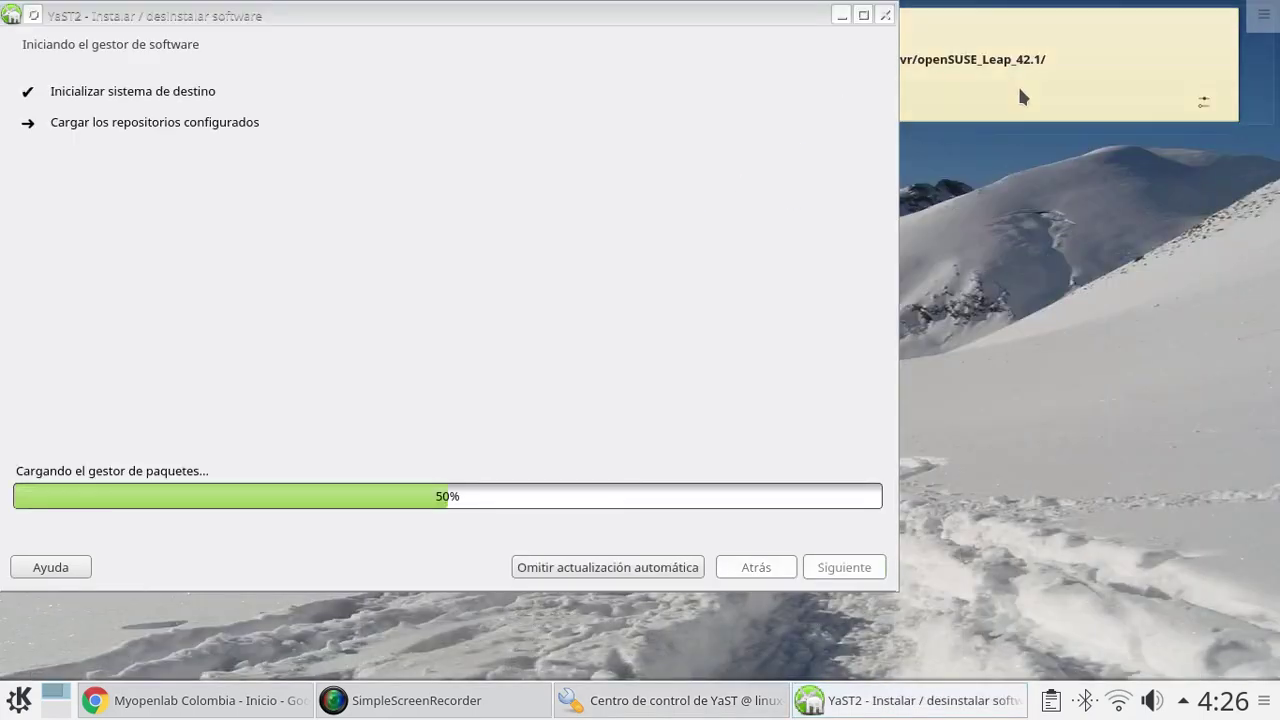
Search the packages for rxtx and mark rxtx-java for installation.
{"action": "left_click", "coordinate": [491, 141]}
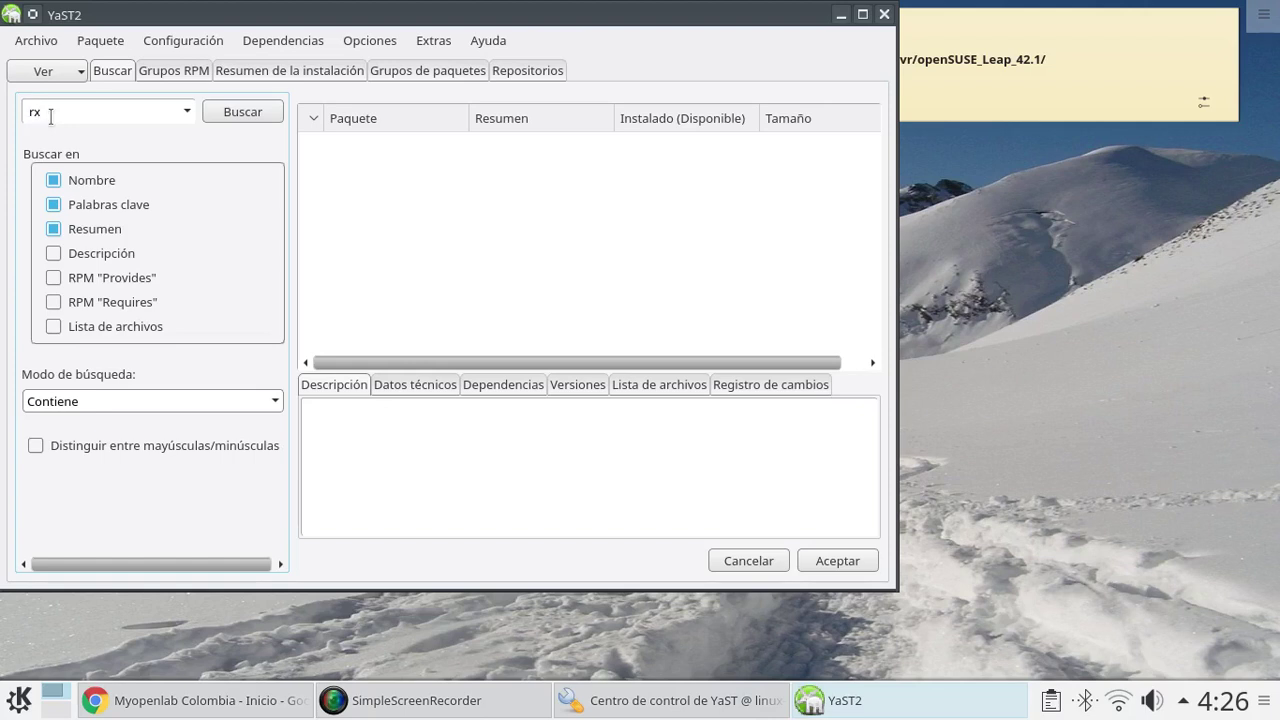
{"action": "key", "text": "Return"}
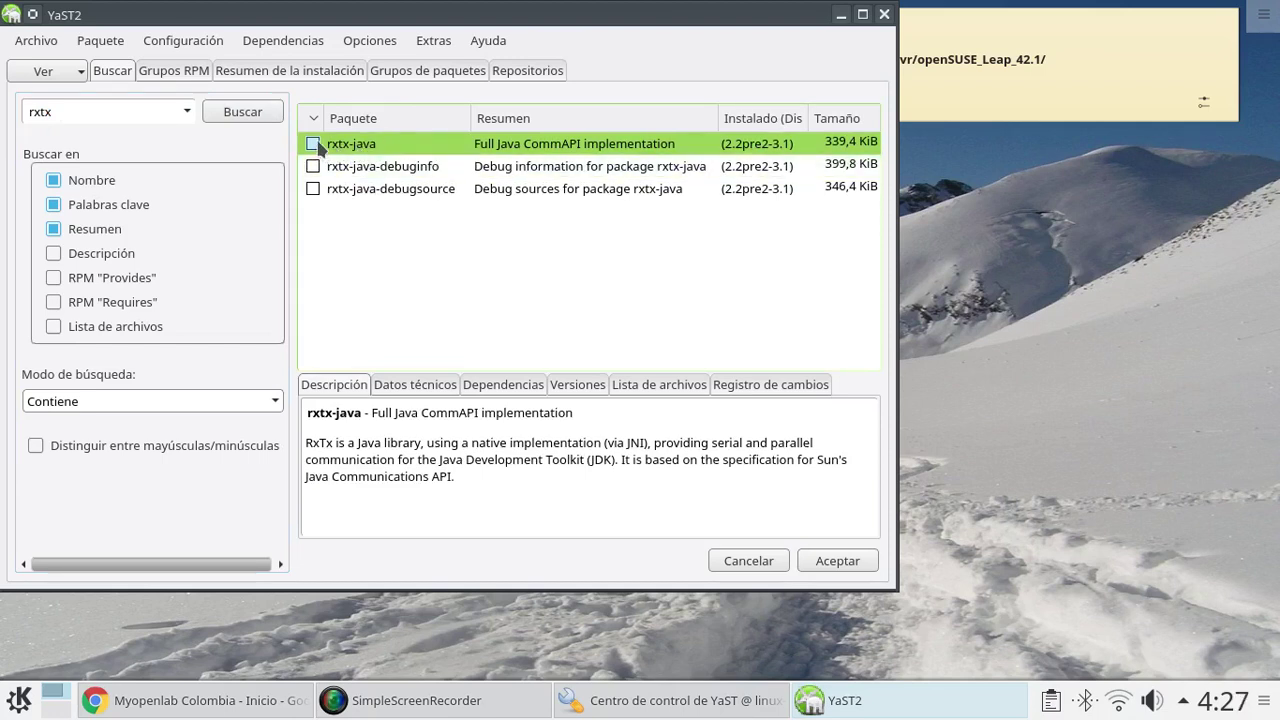
{"action": "left_click", "coordinate": [315, 145]}
Maximize the package manager and examine the file list, versions and dependencies of rxtx-java.
{"action": "left_click", "coordinate": [862, 14]}
{"action": "left_click", "coordinate": [658, 443]}
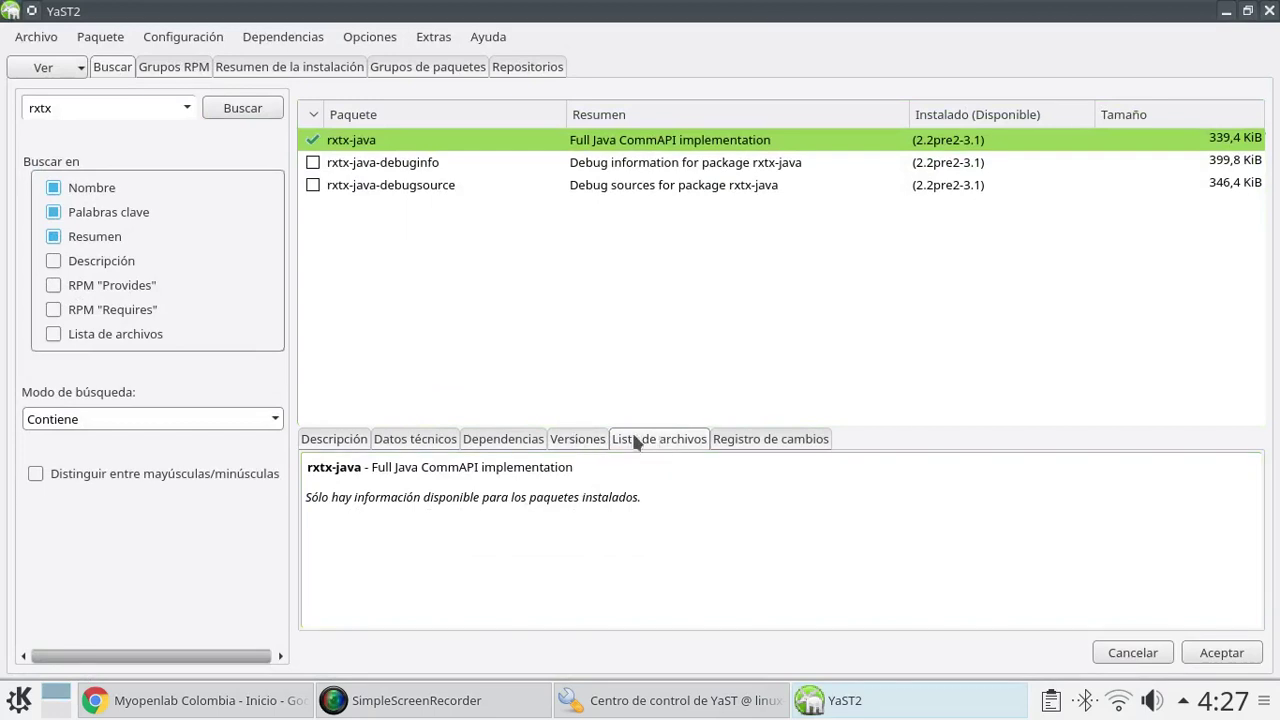
{"action": "left_click", "coordinate": [565, 438]}
{"action": "left_click", "coordinate": [638, 438]}
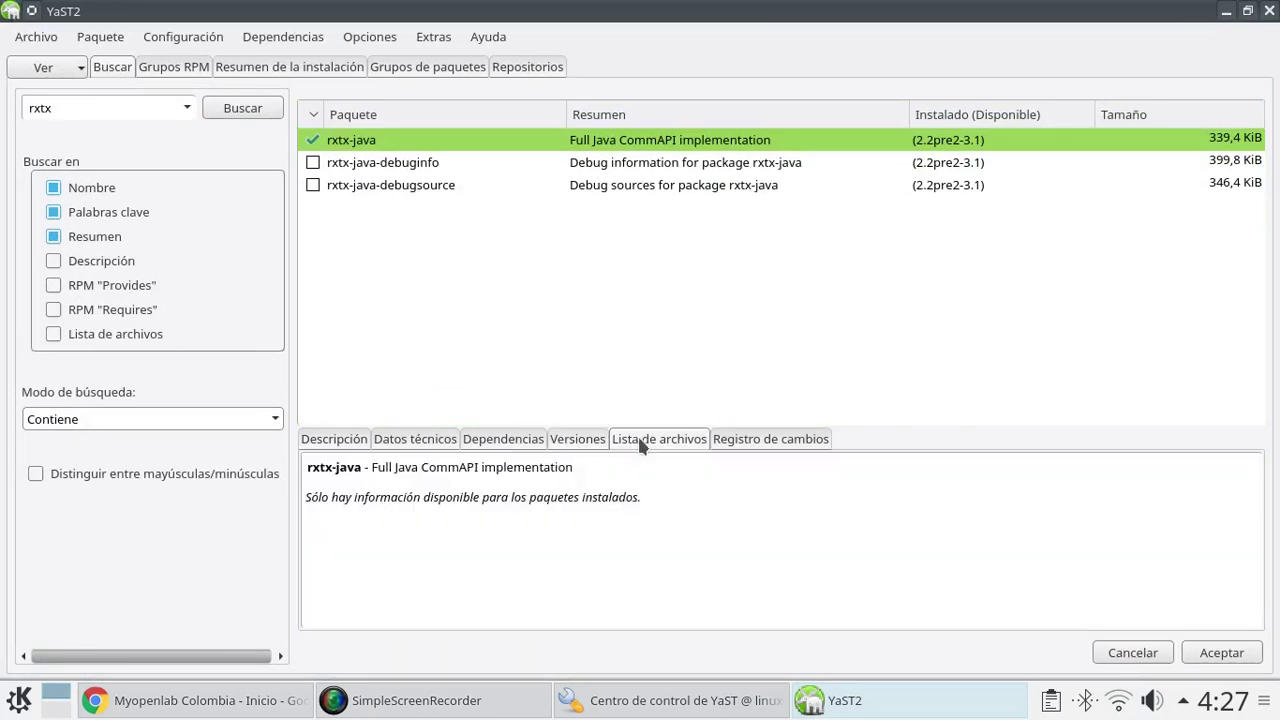
{"action": "left_click", "coordinate": [518, 446]}
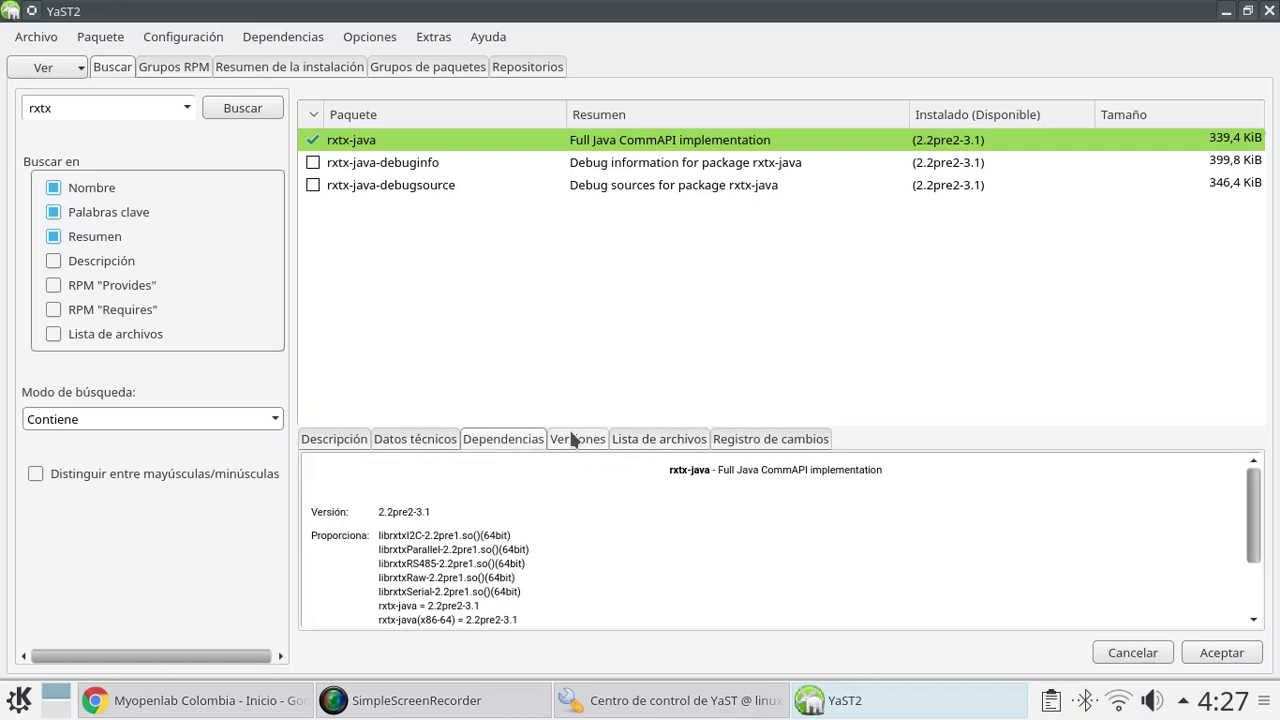
Examine the dependencies, technical data and change log of the rxtx-java package.
{"action": "scroll", "coordinate": [488, 563], "scroll_direction": "down", "scroll_amount": 2}
{"action": "scroll", "coordinate": [497, 545], "scroll_direction": "down", "scroll_amount": 1}
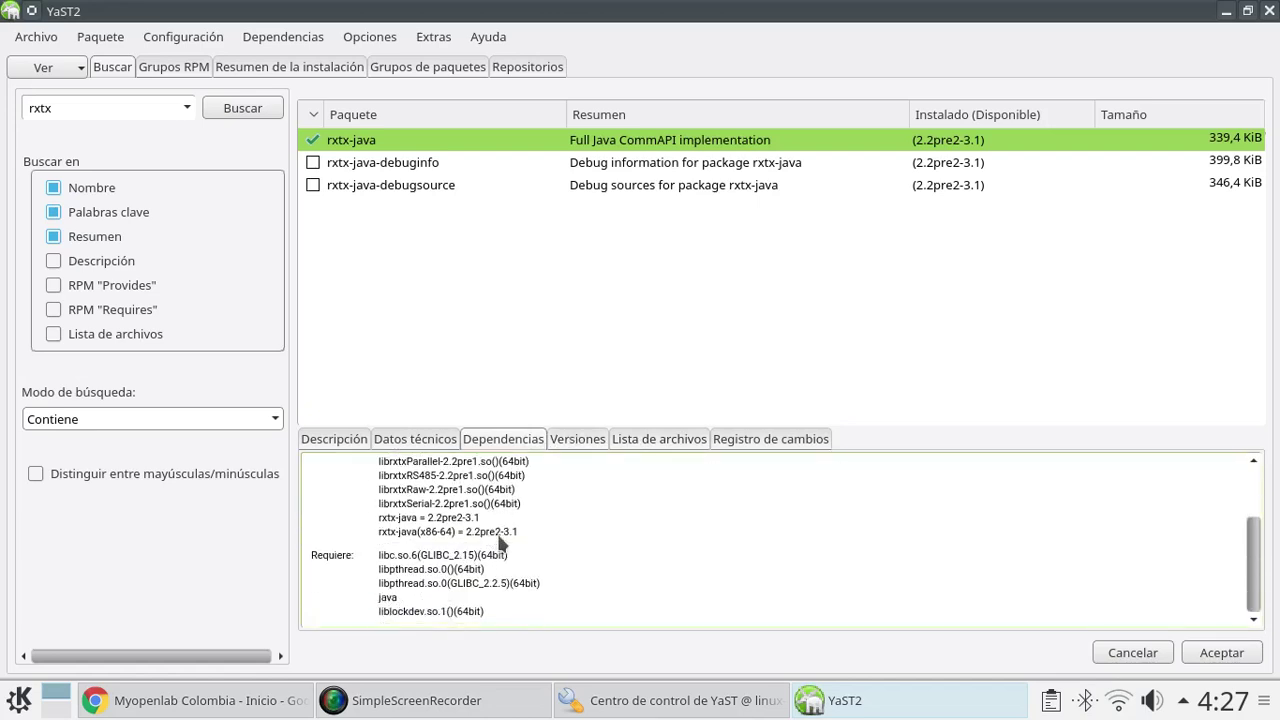
{"action": "scroll", "coordinate": [500, 543], "scroll_direction": "up", "scroll_amount": 2}
{"action": "scroll", "coordinate": [534, 606], "scroll_direction": "down", "scroll_amount": 2}
{"action": "scroll", "coordinate": [490, 530], "scroll_direction": "up", "scroll_amount": 2}
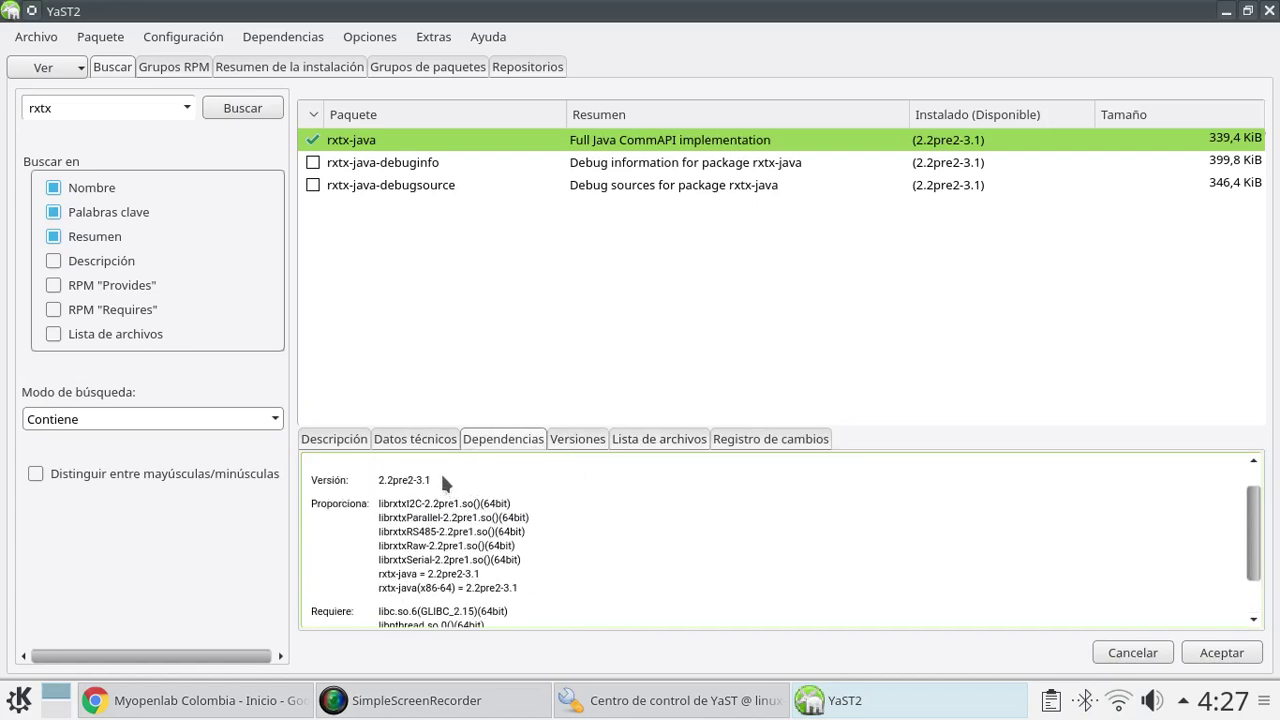
{"action": "left_click", "coordinate": [414, 440]}
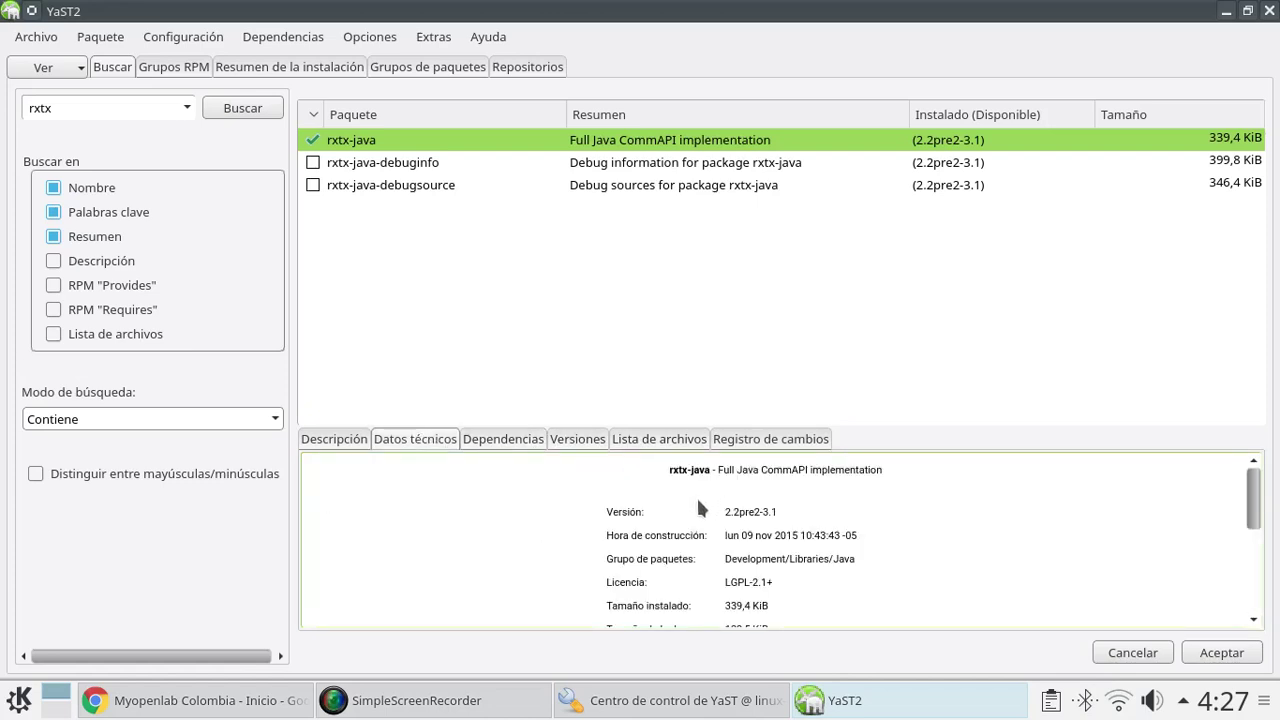
{"action": "scroll", "coordinate": [698, 505], "scroll_direction": "down", "scroll_amount": 2}
{"action": "scroll", "coordinate": [700, 504], "scroll_direction": "down", "scroll_amount": 1}
{"action": "scroll", "coordinate": [700, 504], "scroll_direction": "up", "scroll_amount": 3}
{"action": "left_click", "coordinate": [752, 444]}
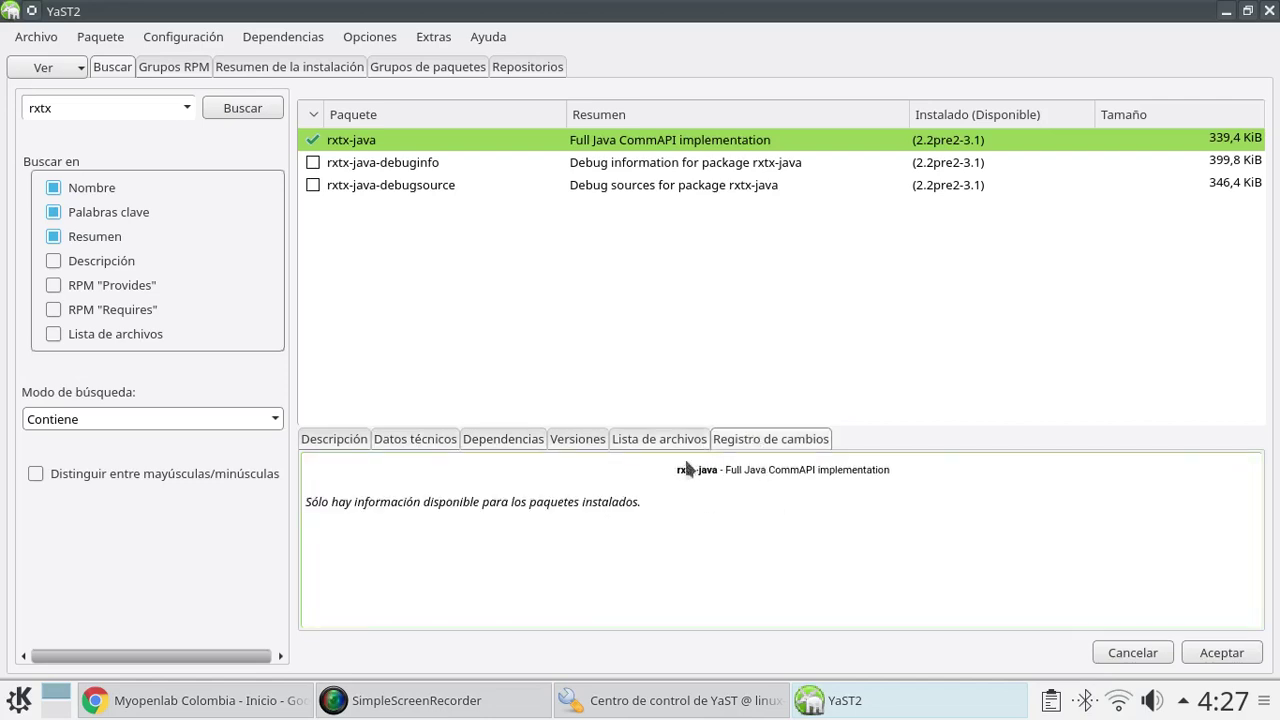
Install the marked rxtx-java package and finish the installation report.
{"action": "left_click", "coordinate": [1219, 652]}
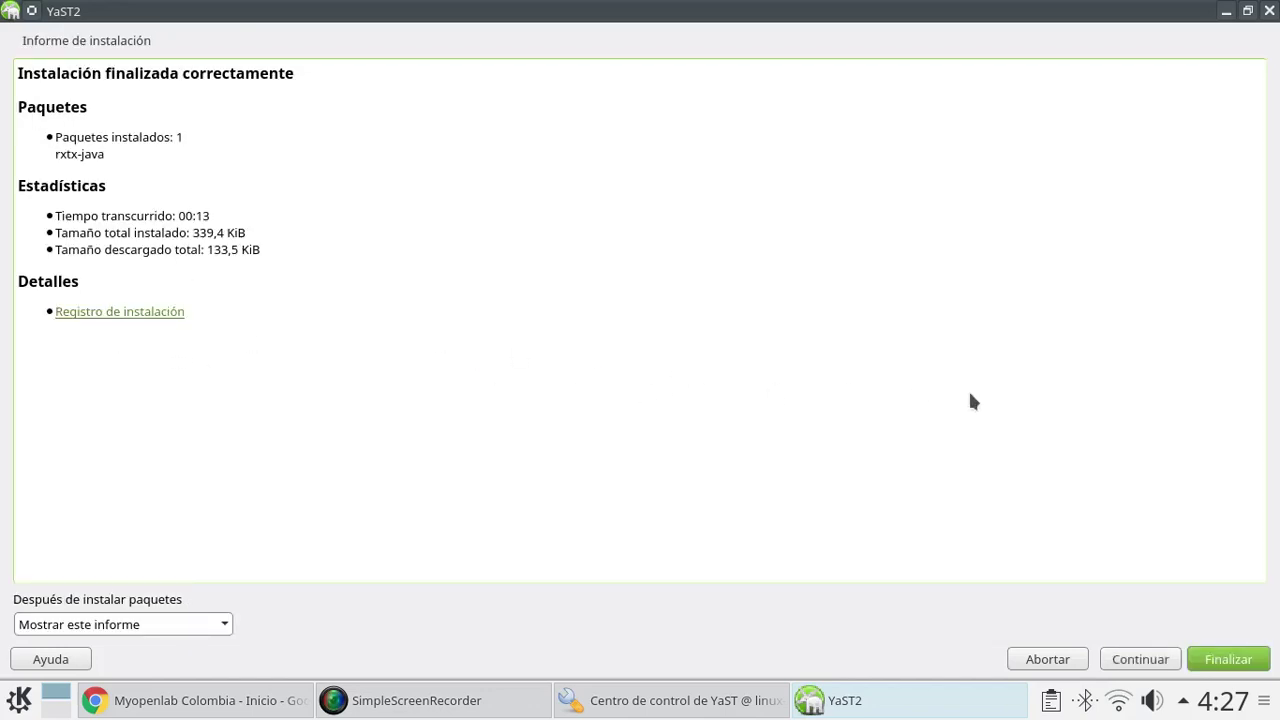
{"action": "left_click", "coordinate": [1222, 660]}
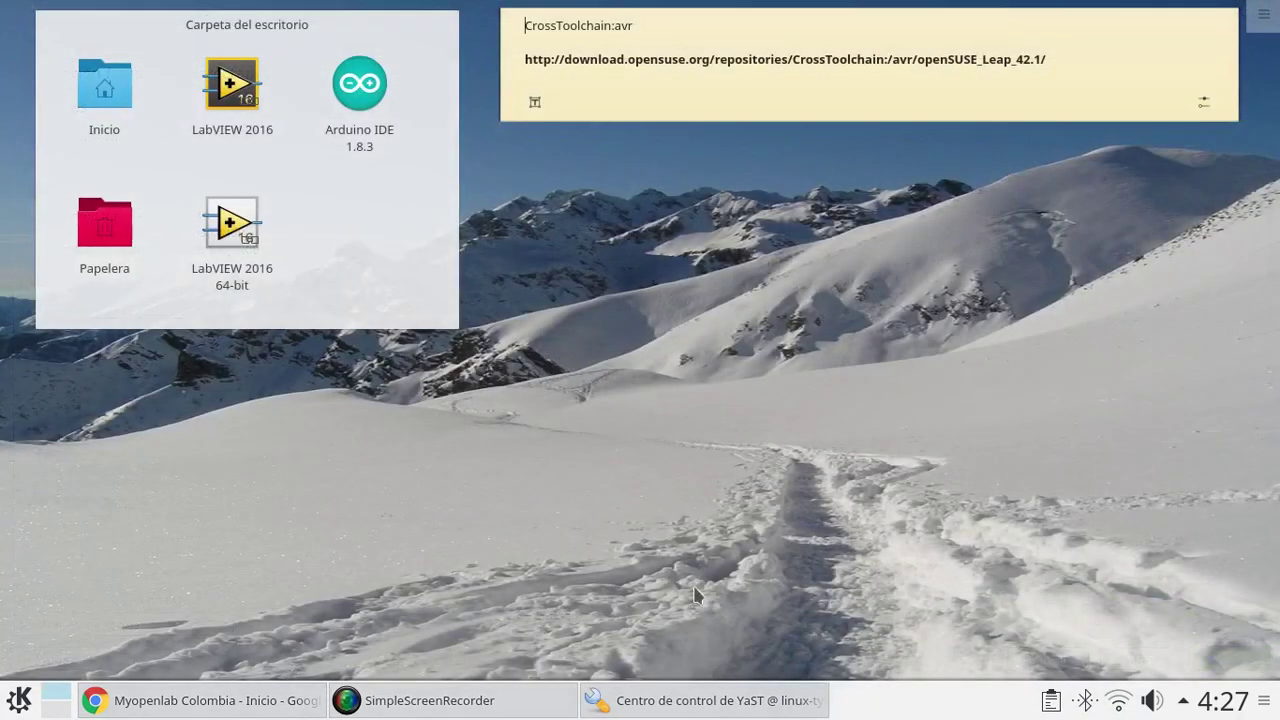
Reopen the Instalar / desinstalar software module from the YaST control center and search the packages for rxtx.
{"action": "left_click", "coordinate": [700, 700]}
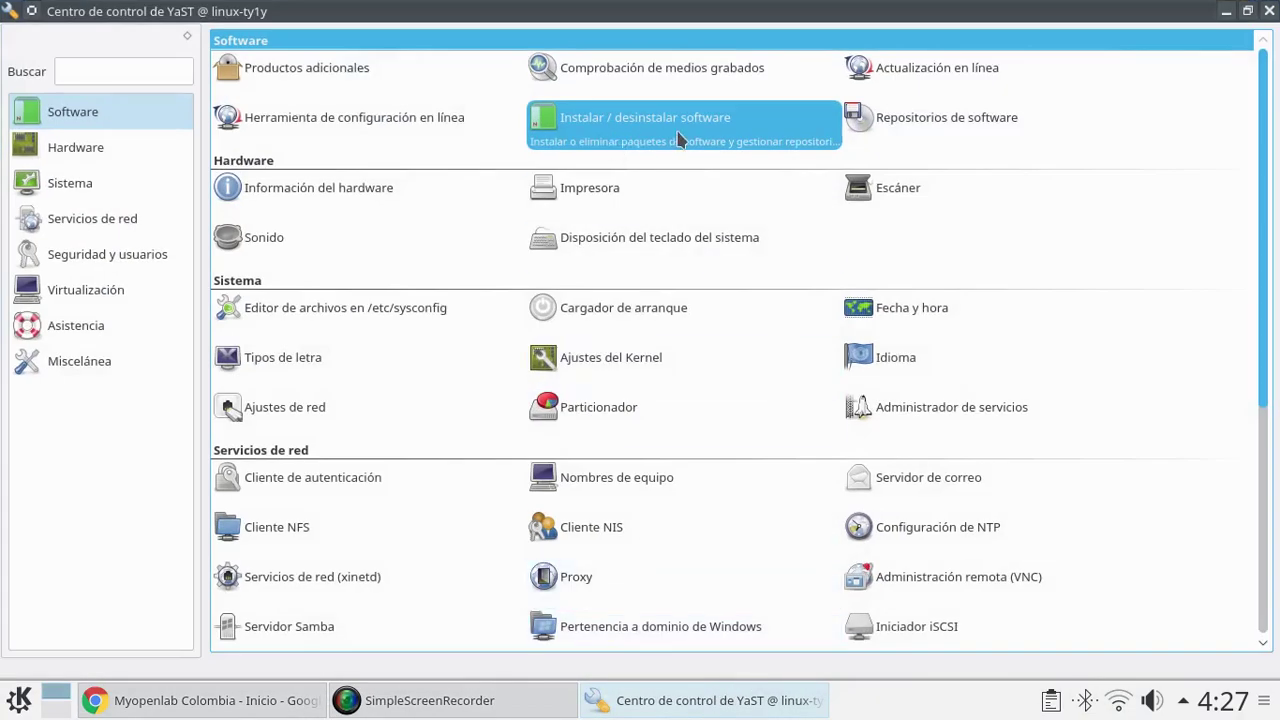
{"action": "left_click", "coordinate": [659, 122]}
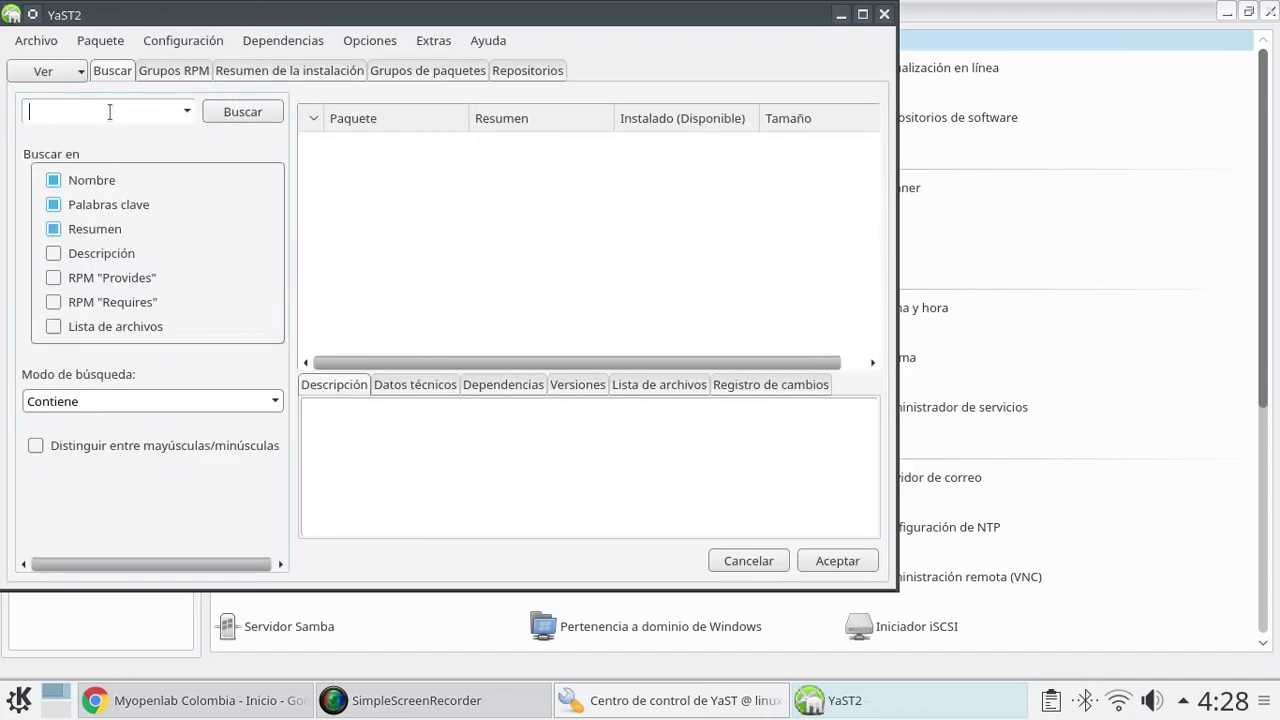
{"action": "type", "text": "rxtx"}
{"action": "key", "text": "Return"}
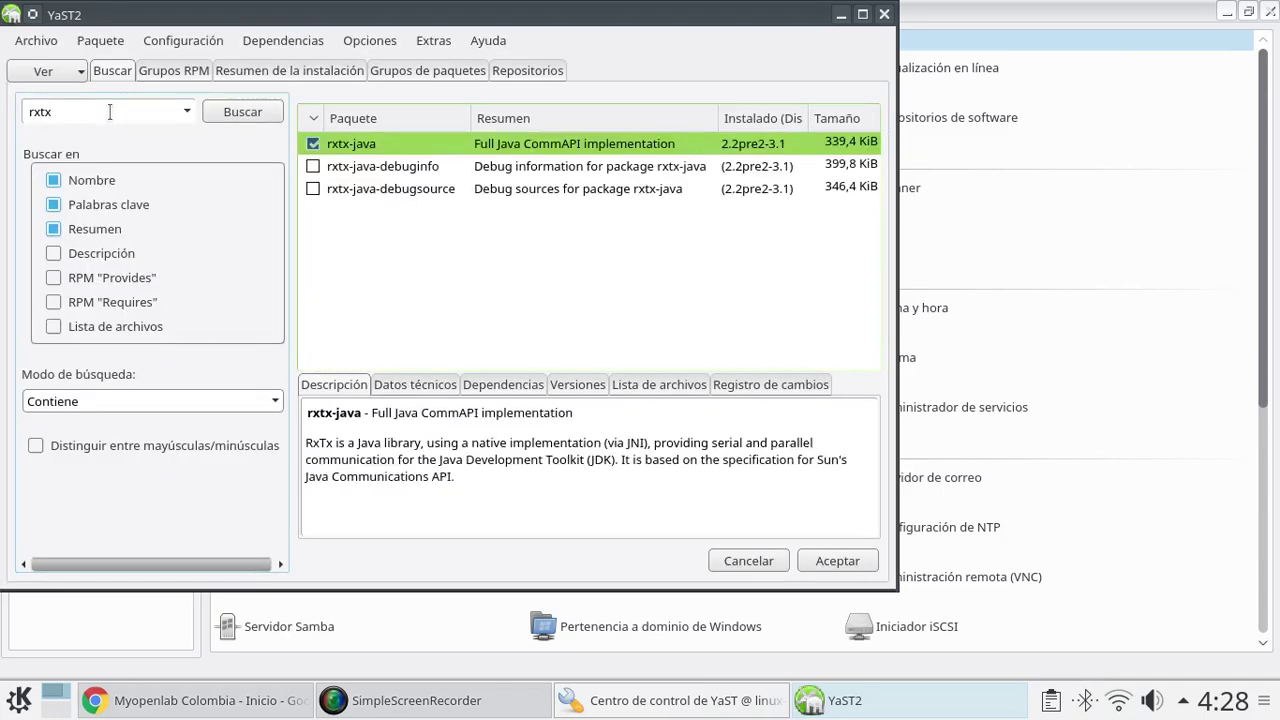
Show the file list of the installed rxtx-java package through to its end, with the package manager maximized.
{"action": "left_click", "coordinate": [312, 144]}
{"action": "left_click", "coordinate": [646, 388]}
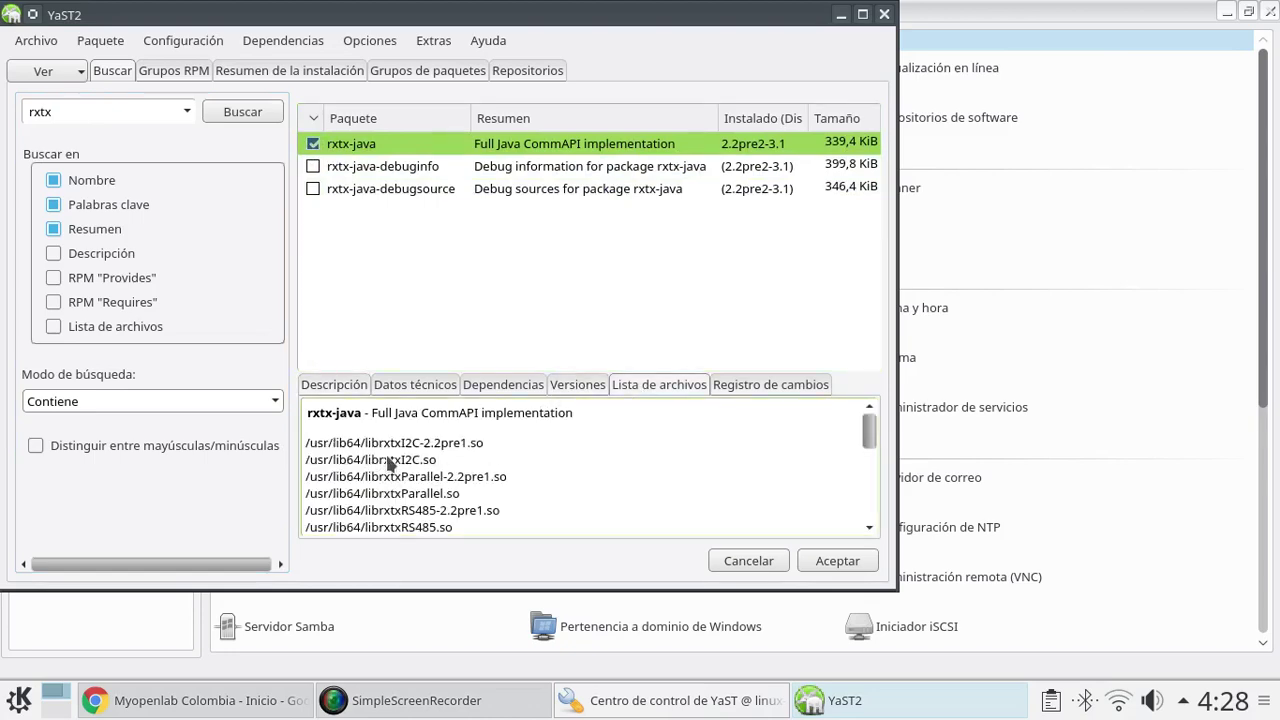
{"action": "left_click", "coordinate": [862, 14]}
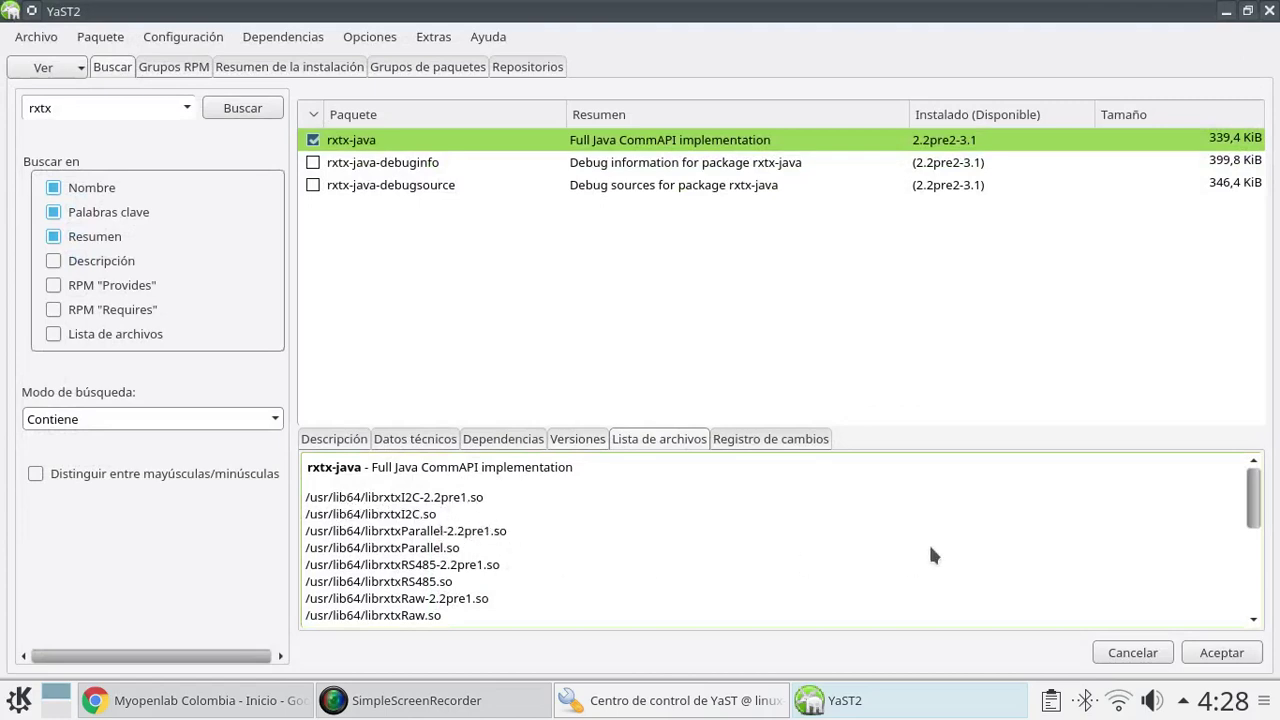
{"action": "left_click_drag", "start_coordinate": [1256, 504], "coordinate": [1256, 590]}
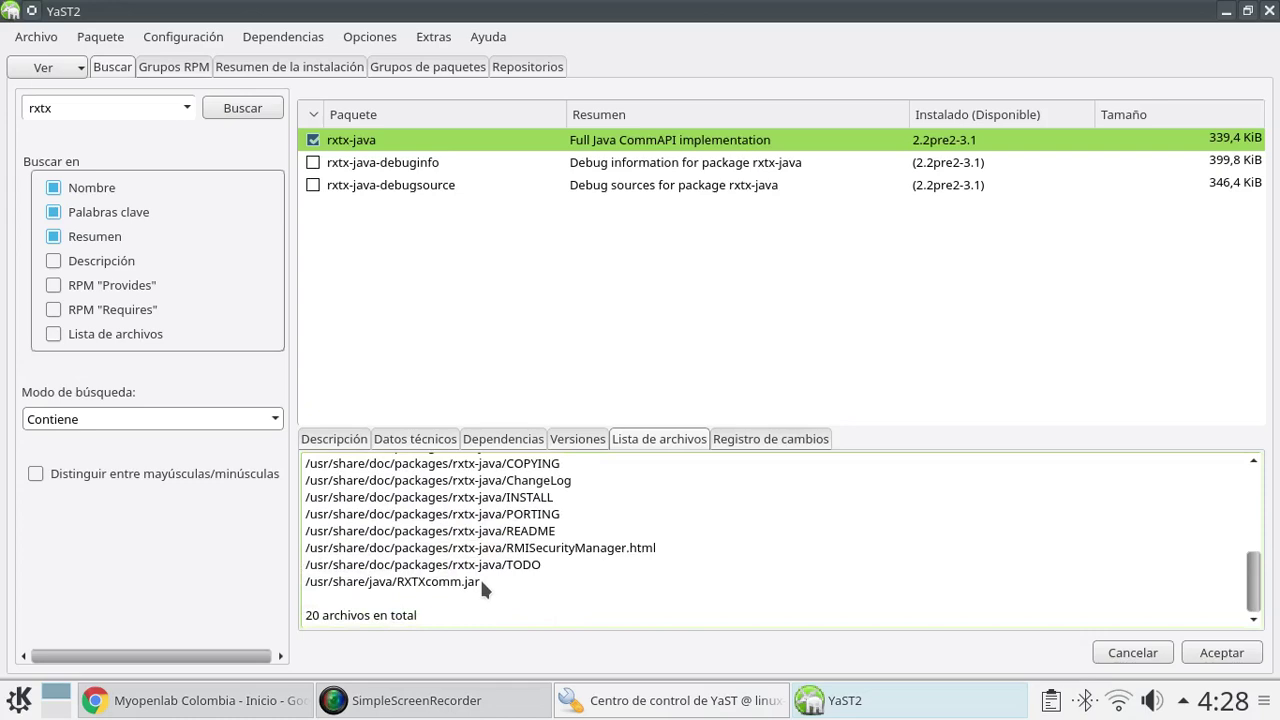
Highlight the paths /usr/share/java/RXTXcomm.jar and /usr/lib64/librxtxSerial.so in the file list and review the remaining entries.
{"action": "left_click_drag", "start_coordinate": [479, 580], "coordinate": [311, 597]}
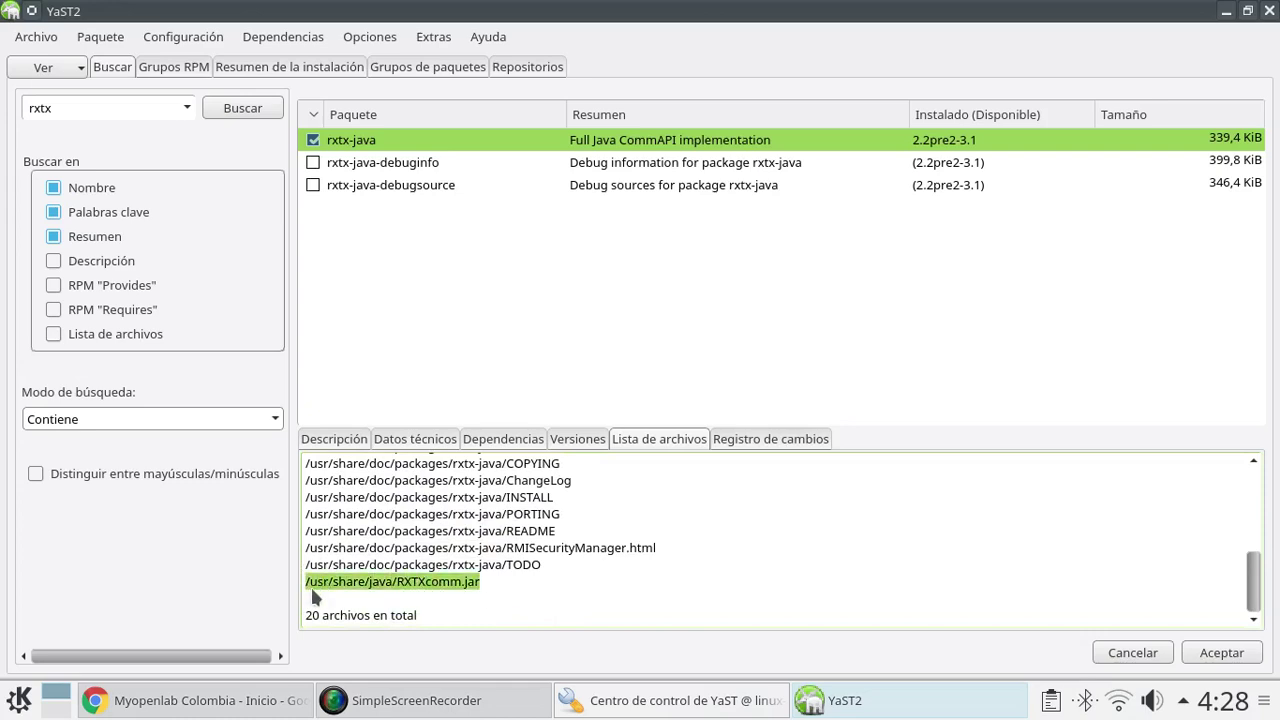
{"action": "left_click", "coordinate": [397, 593]}
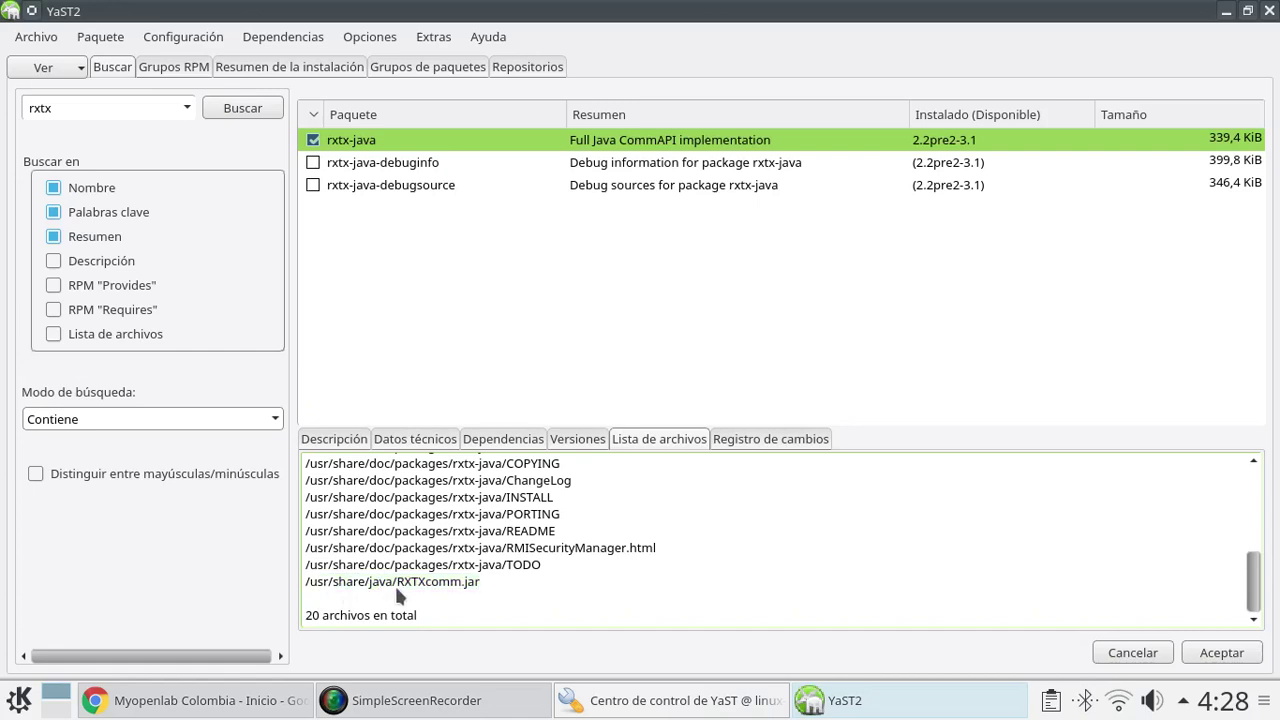
{"action": "left_click_drag", "start_coordinate": [397, 594], "coordinate": [452, 597]}
{"action": "scroll", "coordinate": [594, 545], "scroll_direction": "up", "scroll_amount": 3}
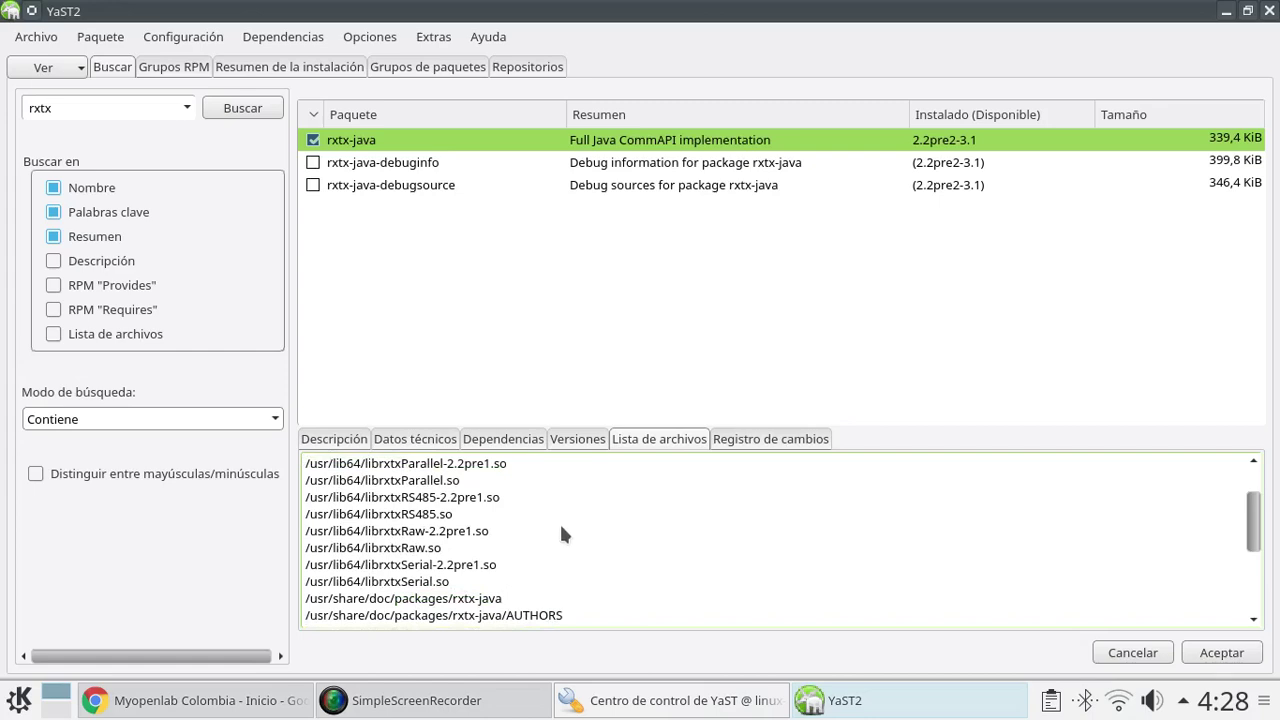
{"action": "left_click_drag", "start_coordinate": [450, 582], "coordinate": [305, 587]}
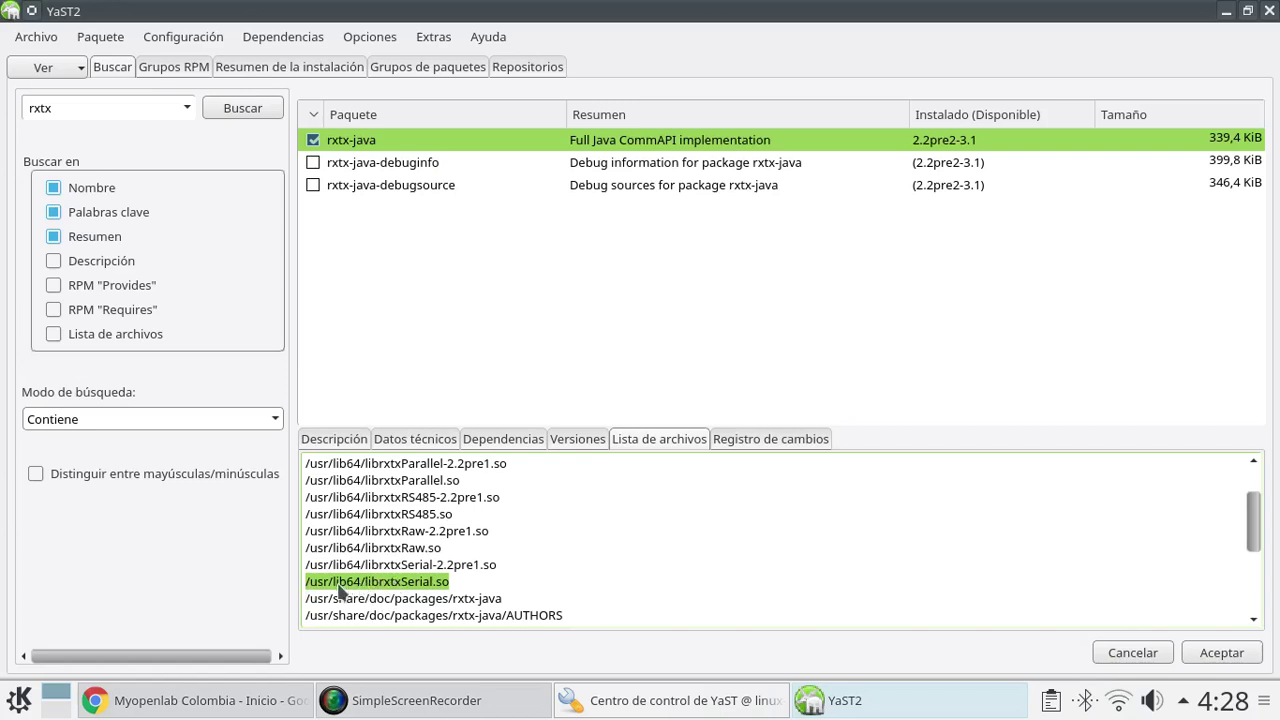
{"action": "scroll", "coordinate": [583, 566], "scroll_direction": "down", "scroll_amount": 2}
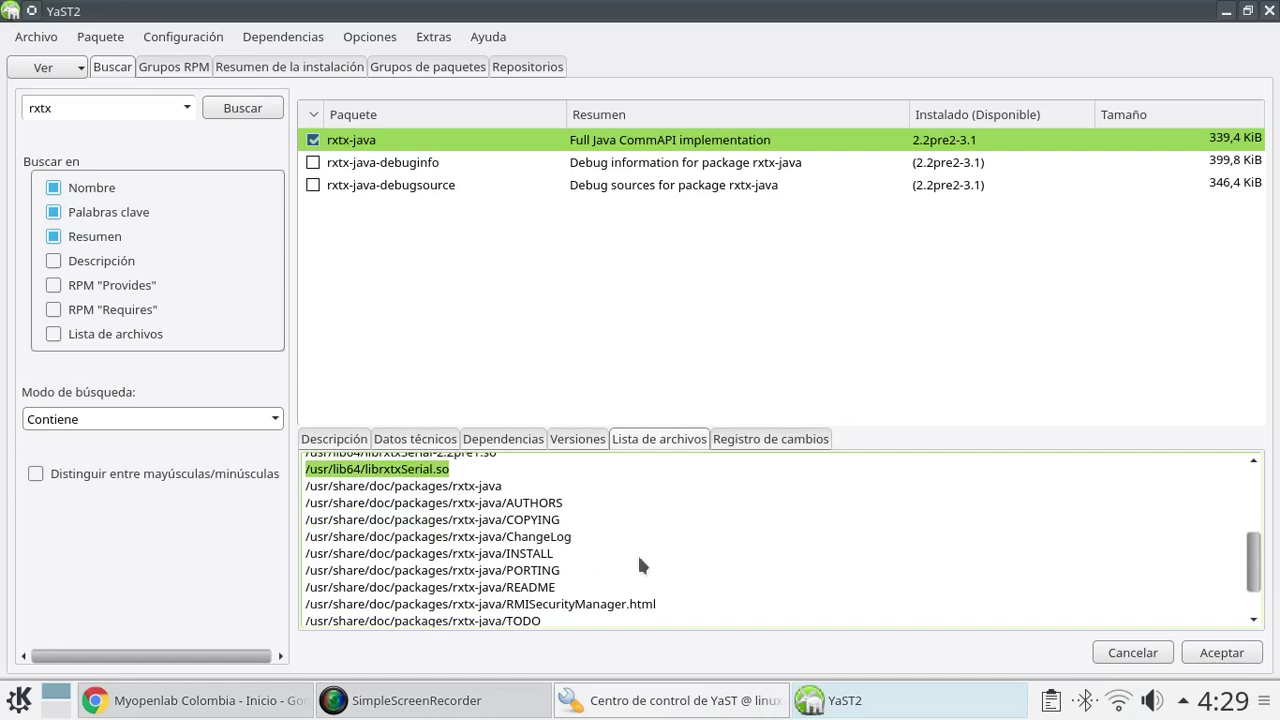
{"action": "scroll", "coordinate": [637, 552], "scroll_direction": "down", "scroll_amount": 2}
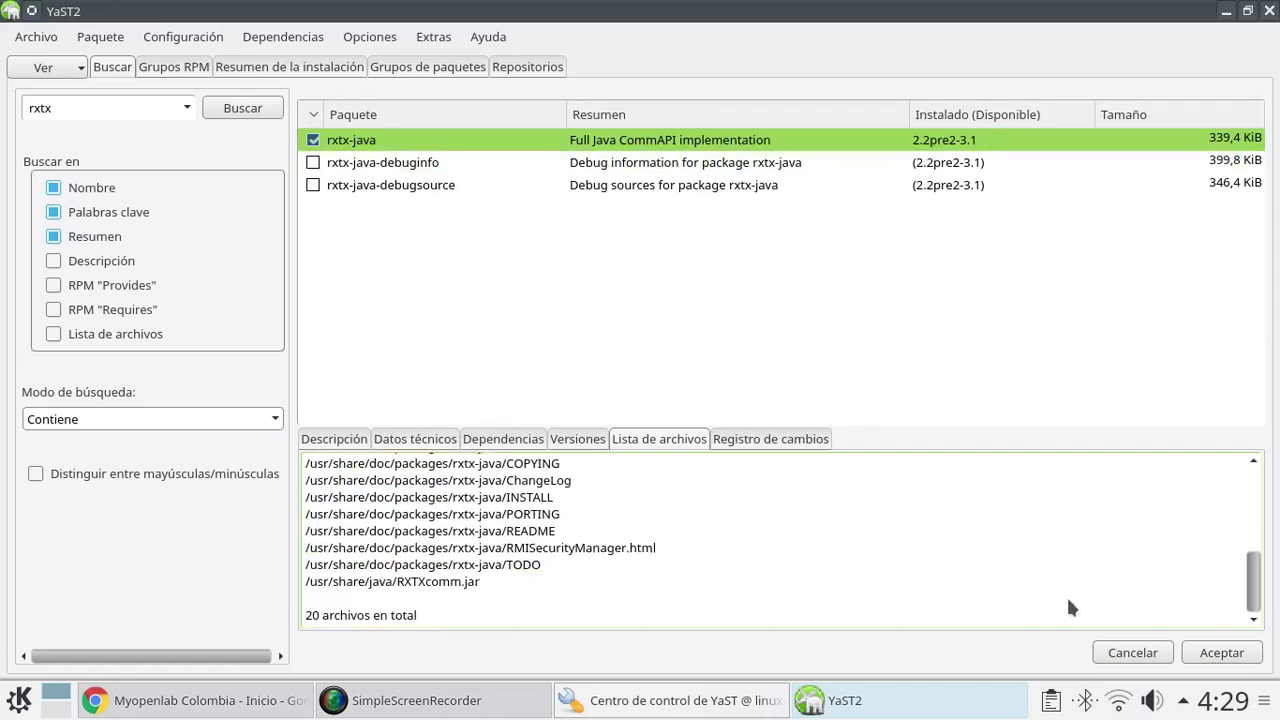
Accept and leave the package manager, and close the YaST control center.
{"action": "left_click", "coordinate": [1222, 653]}
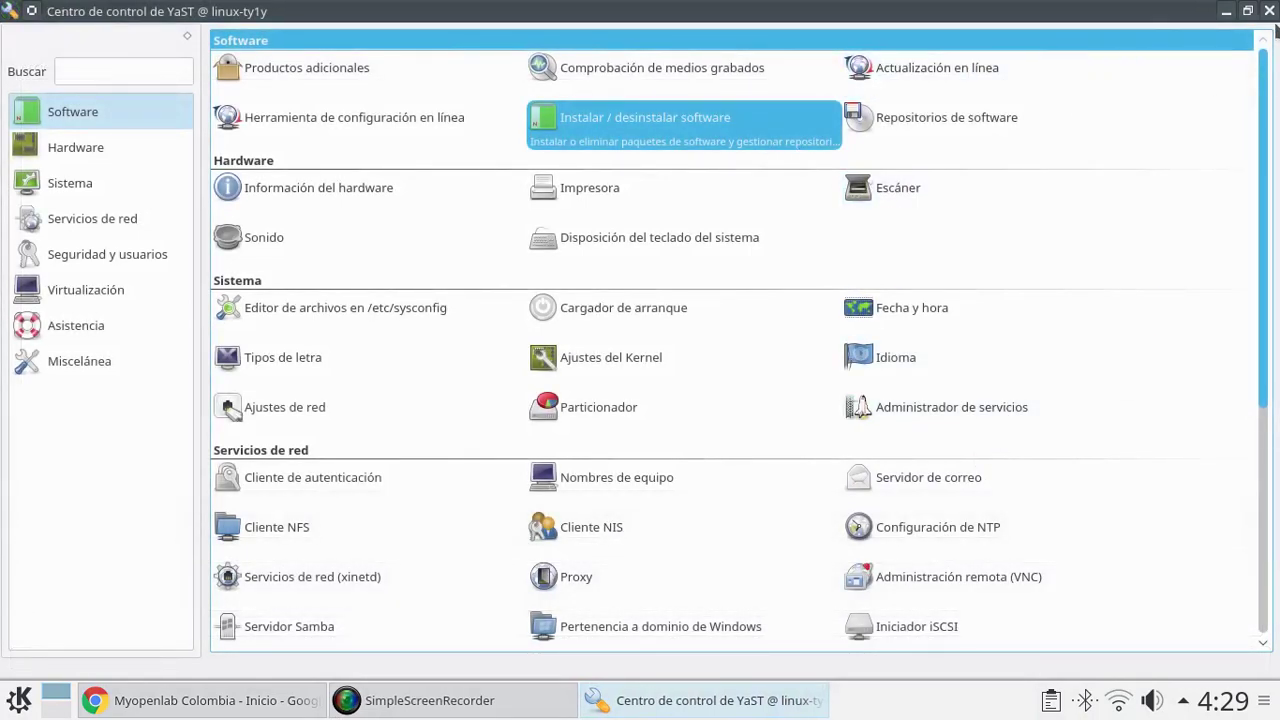
{"action": "left_click", "coordinate": [1269, 11]}
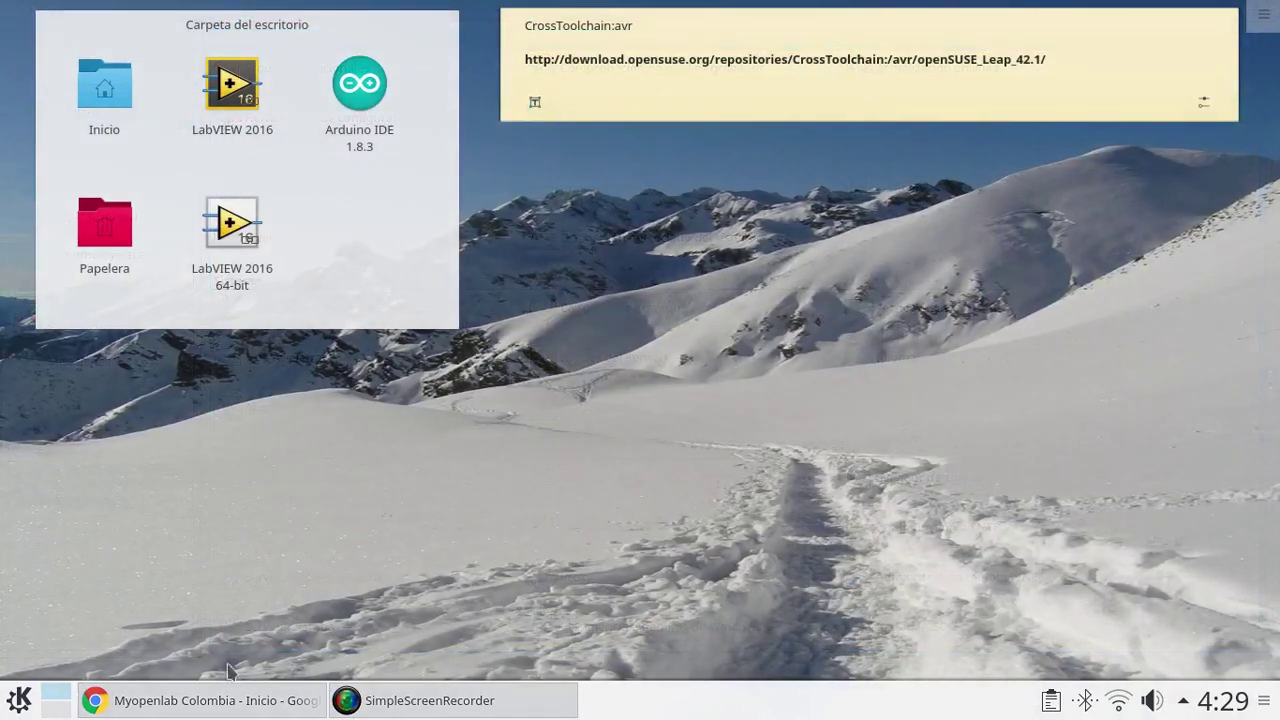
Switch to Google Chrome, look over the Myopenlab Colombia Facebook page and close the browser.
{"action": "left_click", "coordinate": [190, 700]}
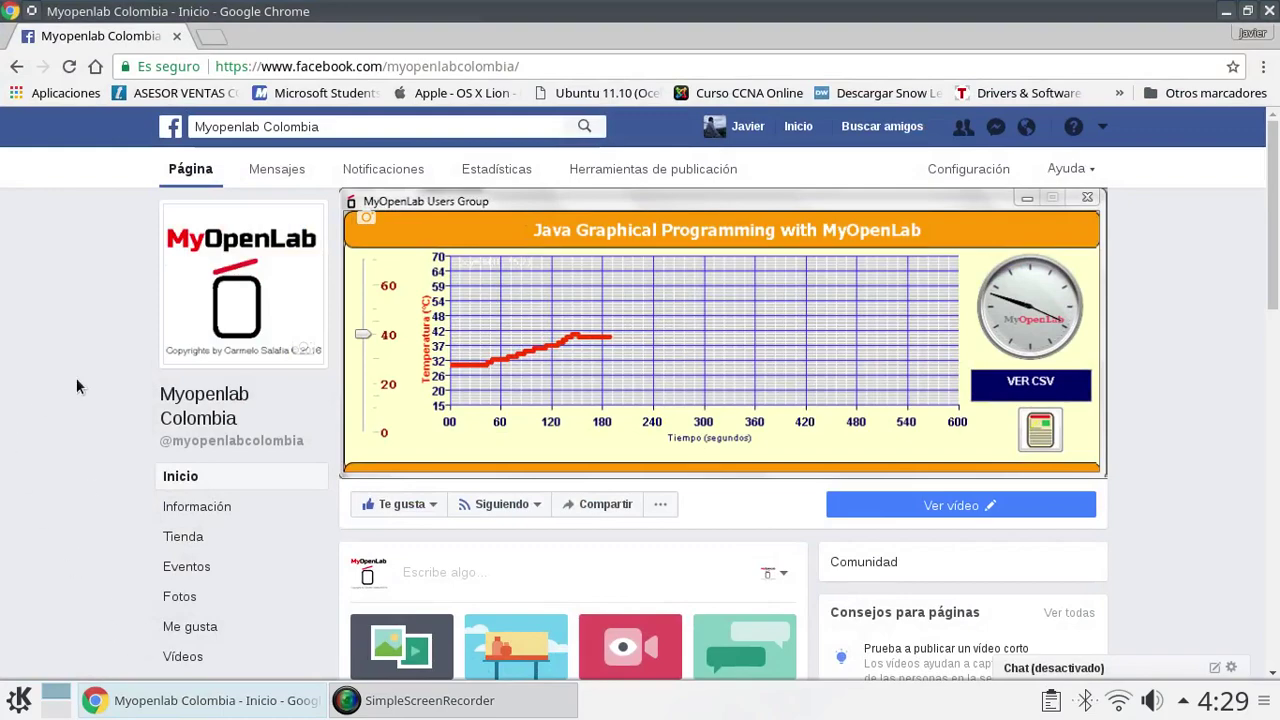
{"action": "scroll", "coordinate": [68, 392], "scroll_direction": "down", "scroll_amount": 3}
{"action": "scroll", "coordinate": [57, 400], "scroll_direction": "up", "scroll_amount": 3}
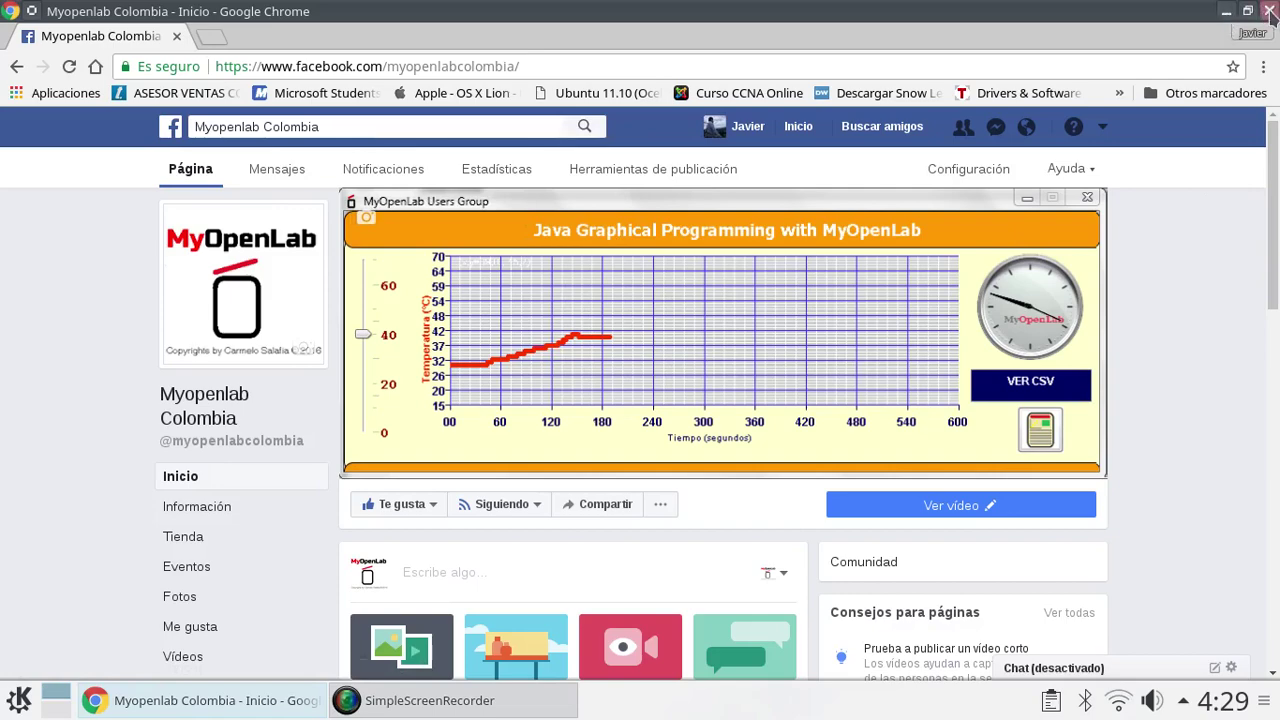
{"action": "left_click", "coordinate": [1268, 10]}
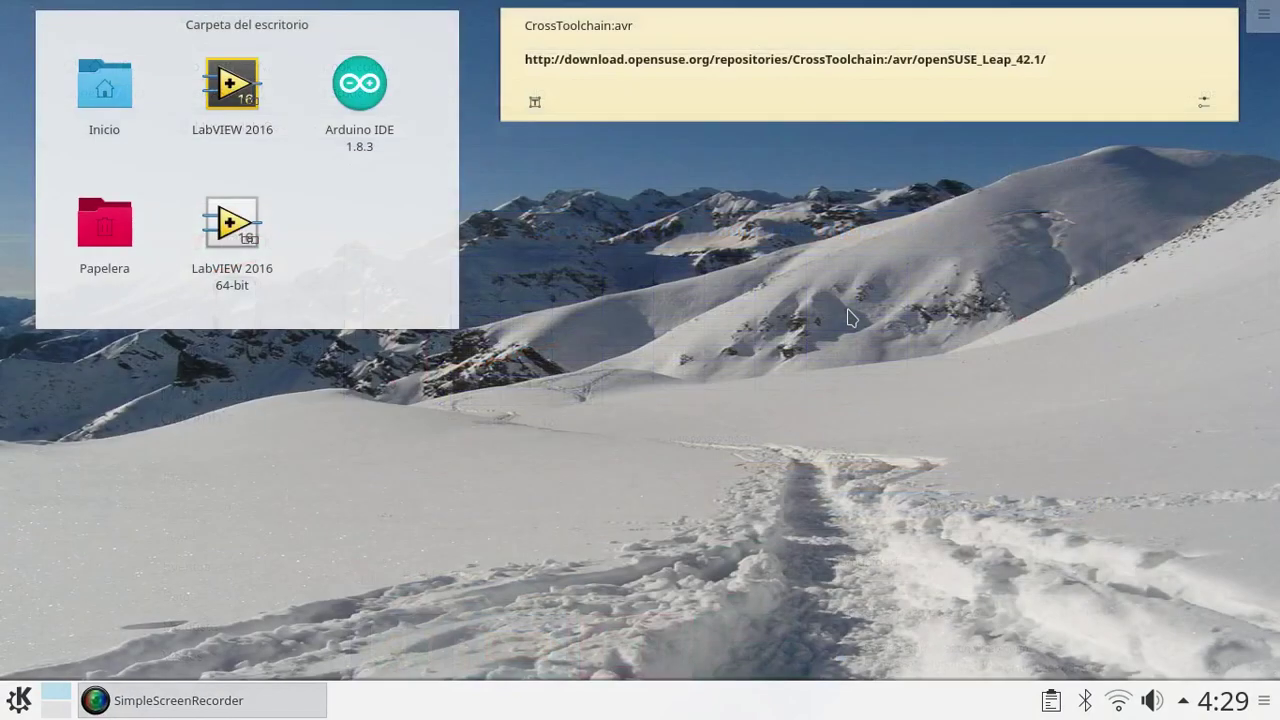